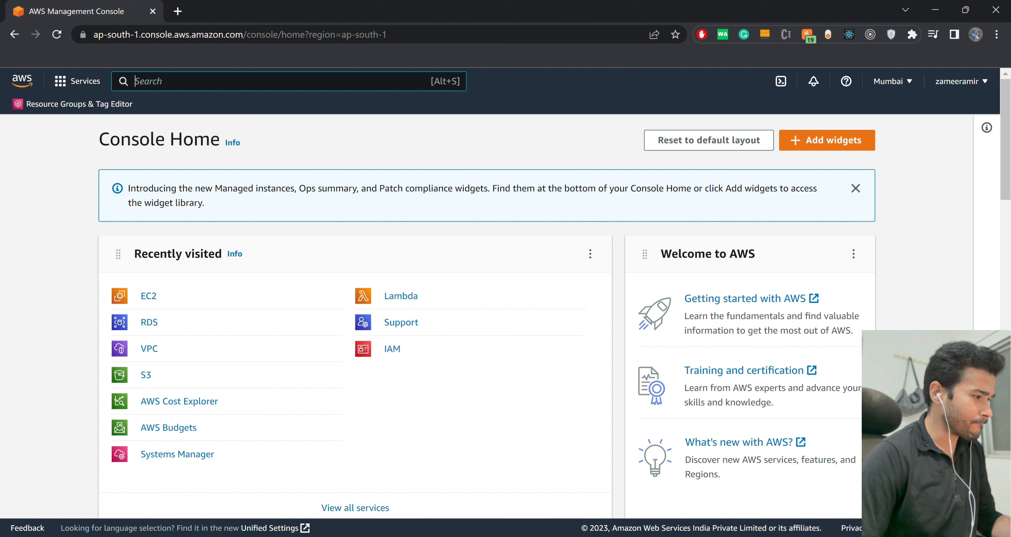
Go to the EC2 service's instances list and start launching a new instance.
type("ec2")
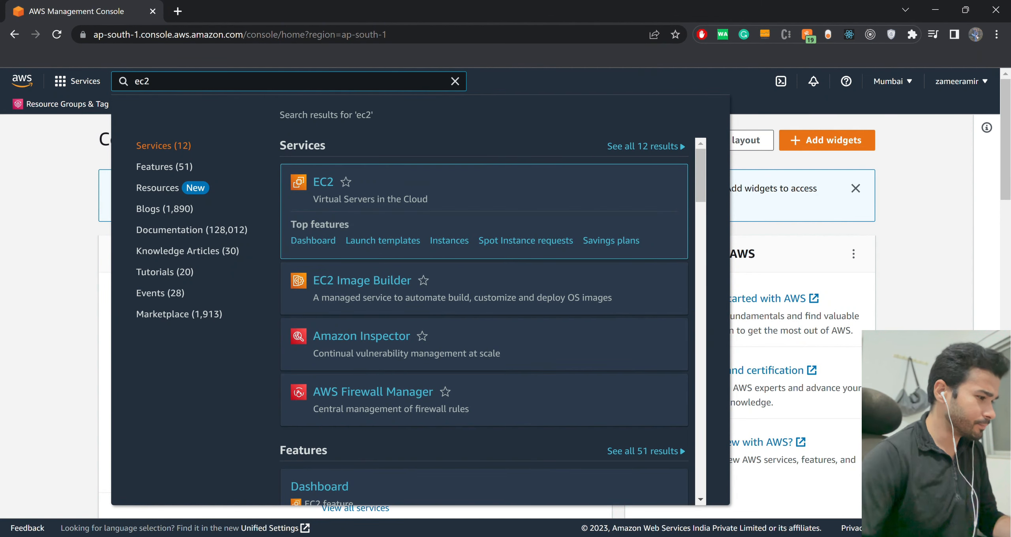
key("Return")
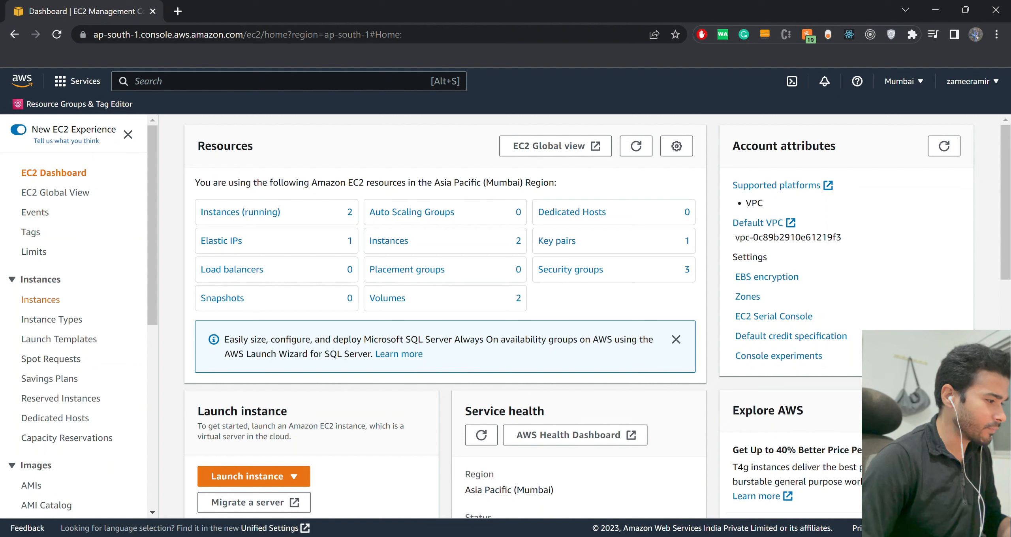
left_click(40, 299)
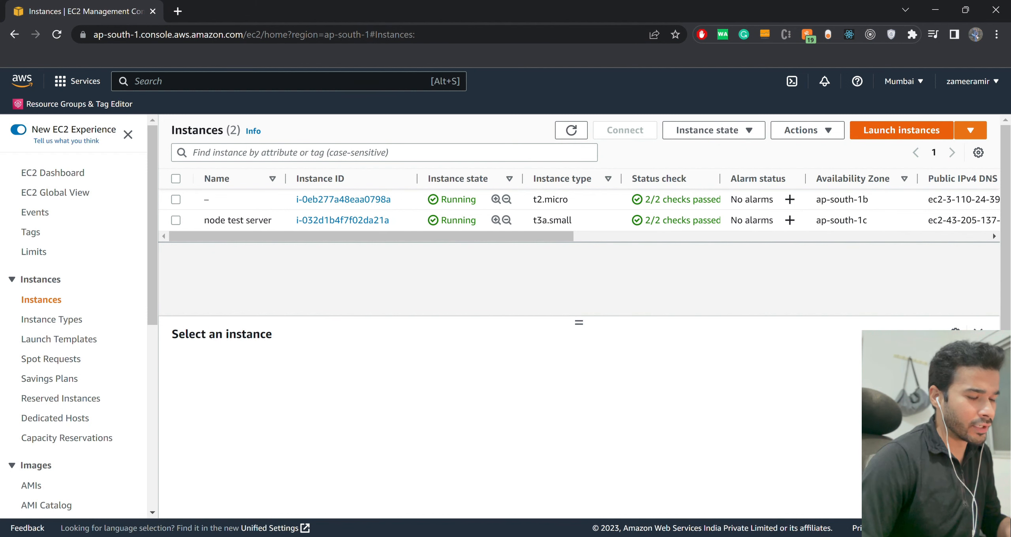
left_click(902, 130)
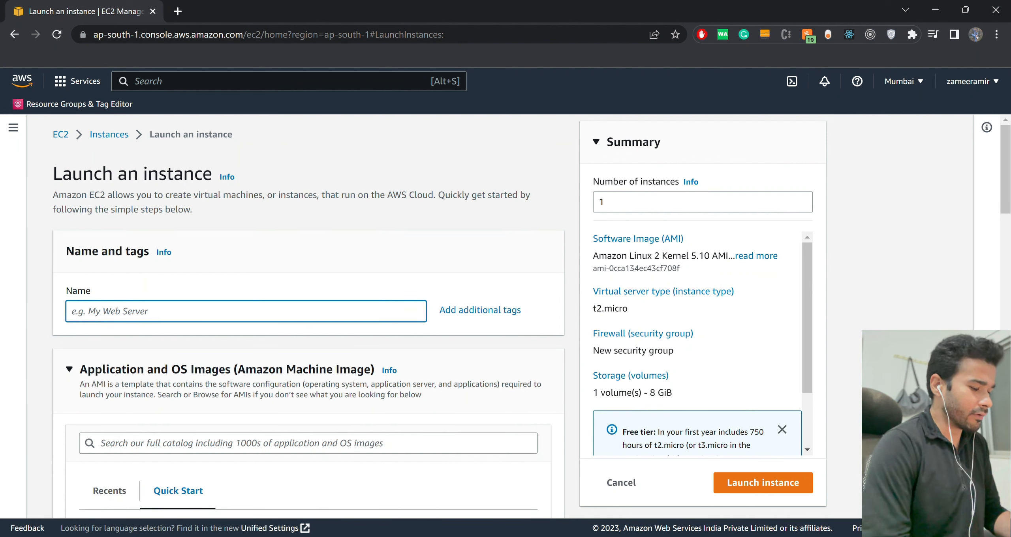
Name the new instance wordpress-test-ec2-instance.
type("wo")
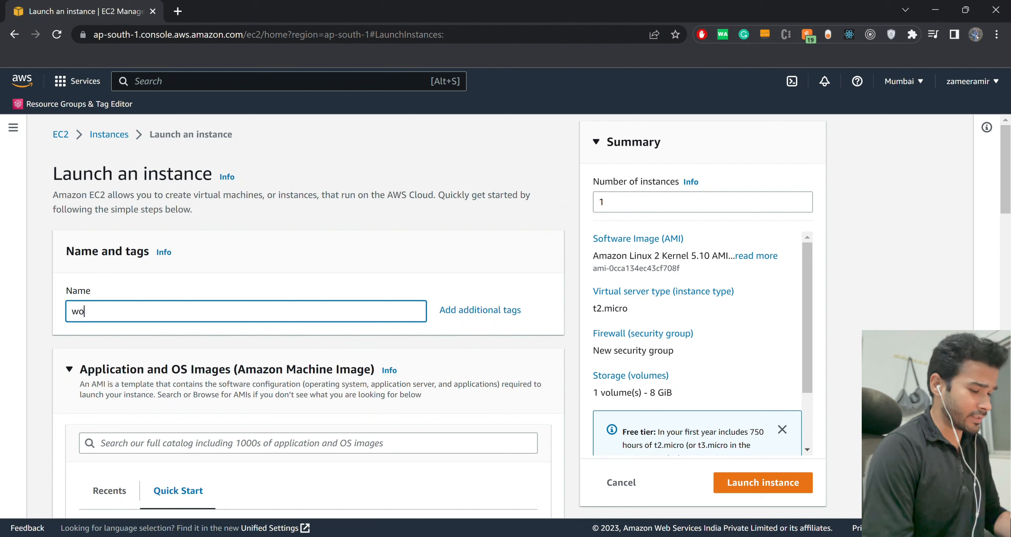
type("rdpress-")
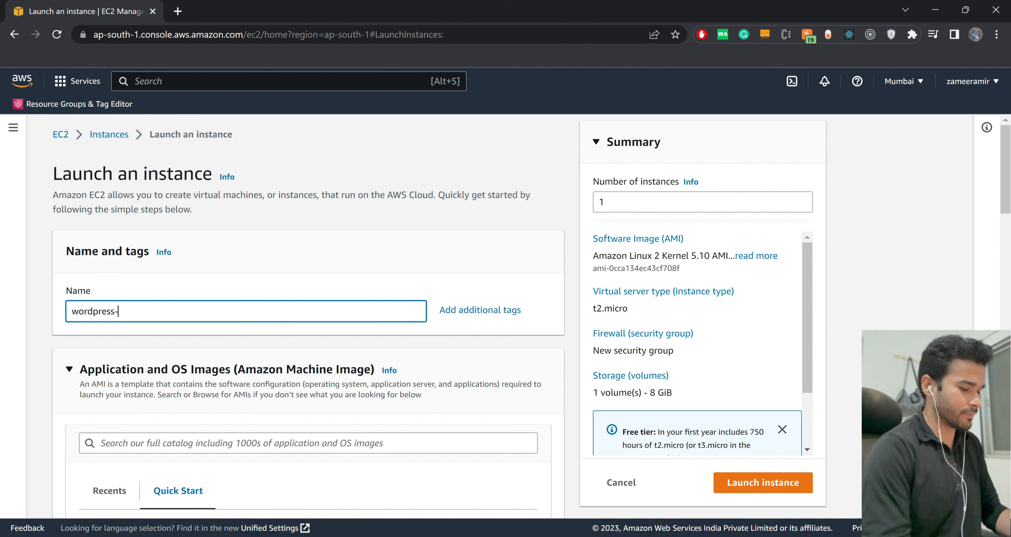
type("test-e")
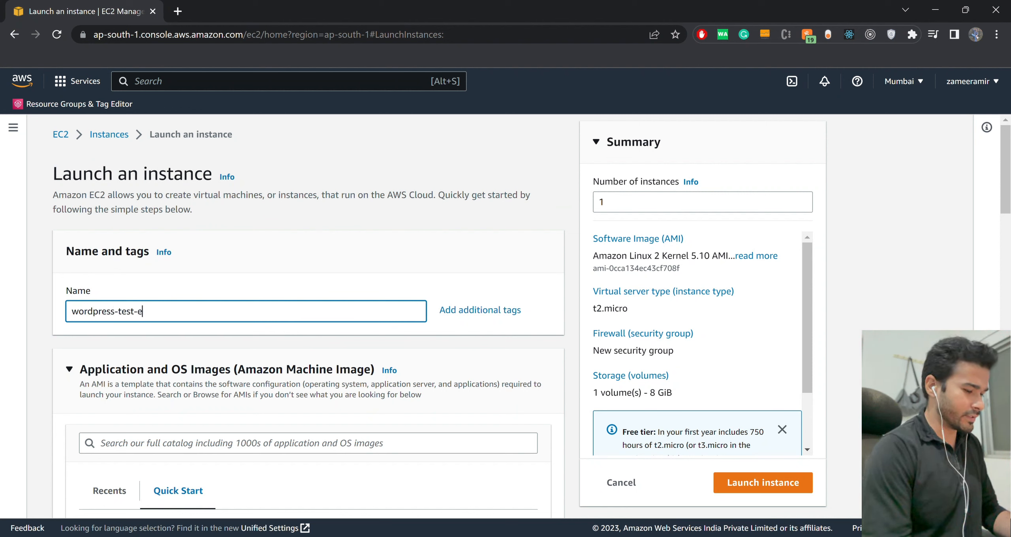
type("c2-instance")
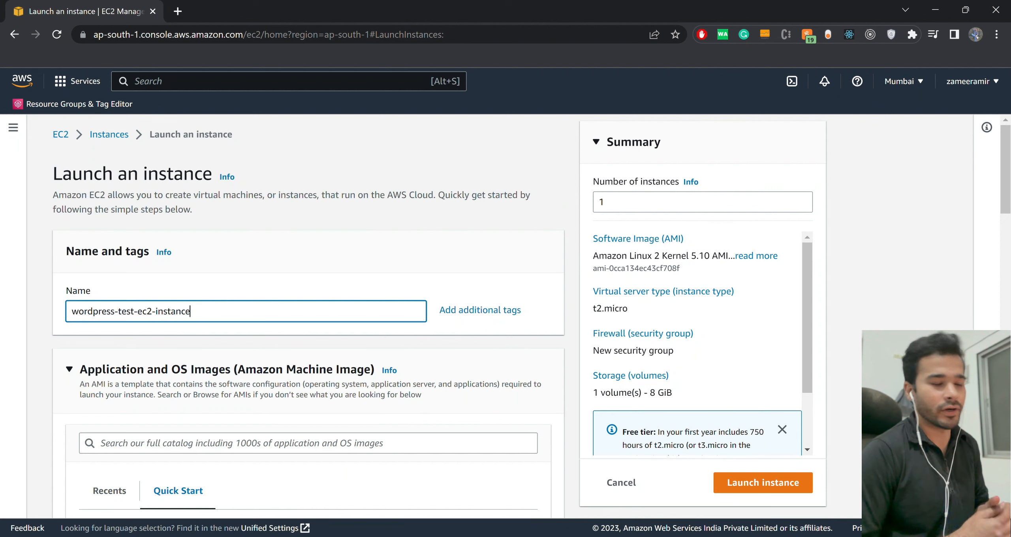
Search the application and OS image catalog for wordpress.
scroll(308, 317, "down", 1)
scroll(308, 316, "down", 1)
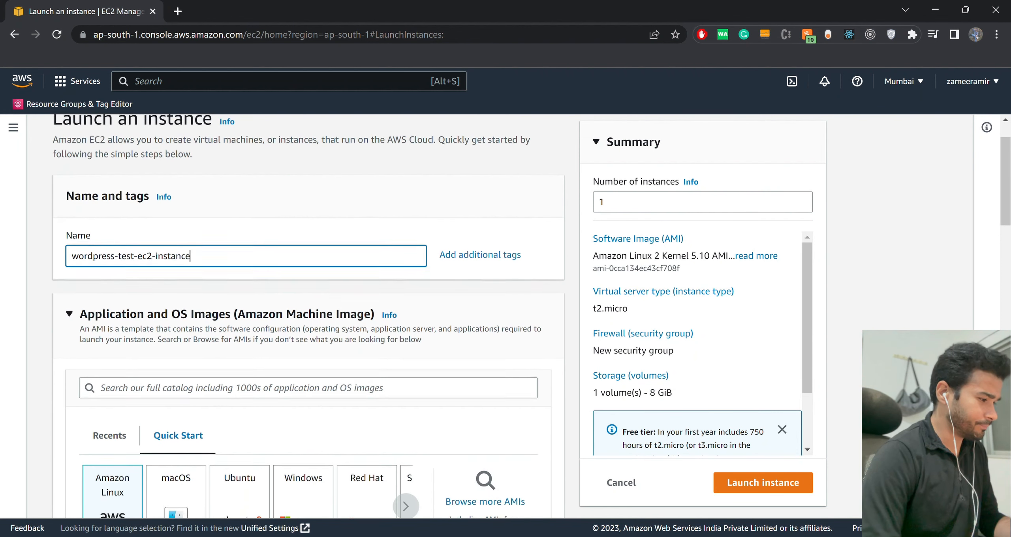
scroll(308, 316, "down", 1)
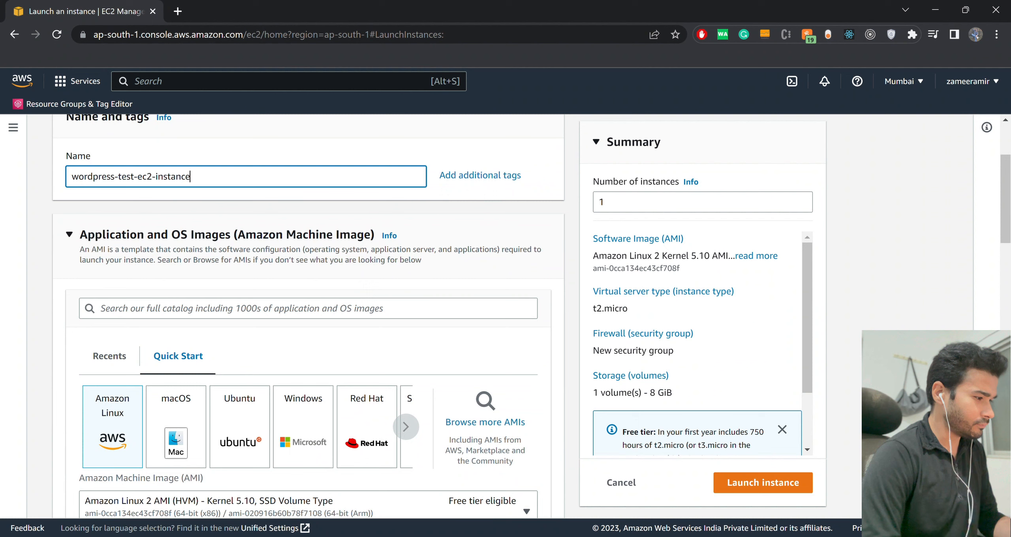
scroll(309, 316, "down", 1)
scroll(308, 316, "up", 2)
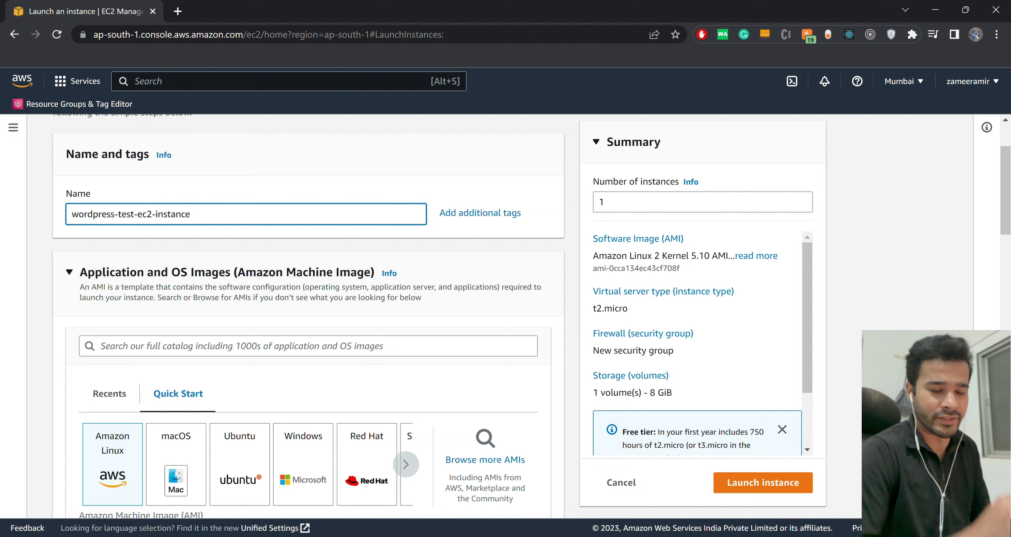
left_click(309, 346)
type("w")
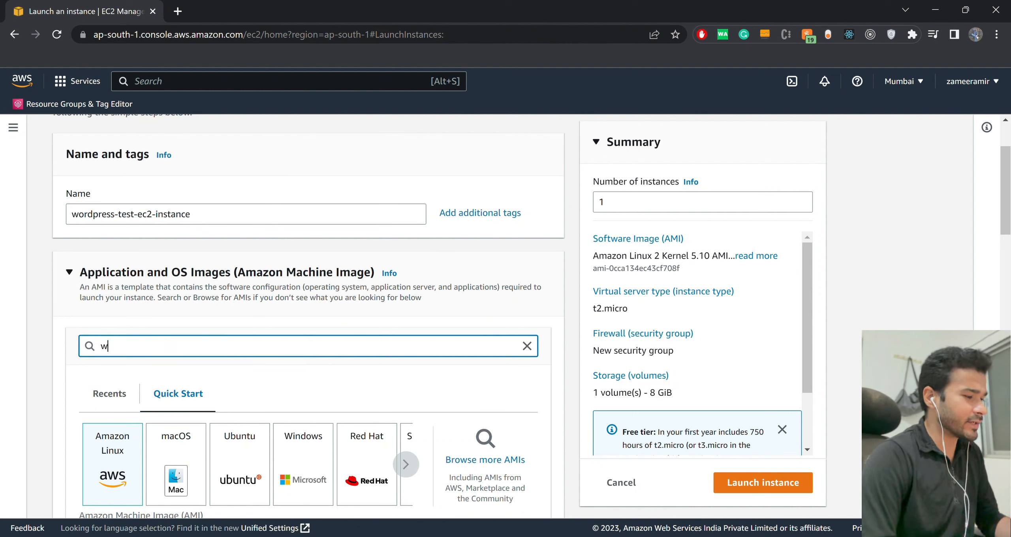
type("ordpress")
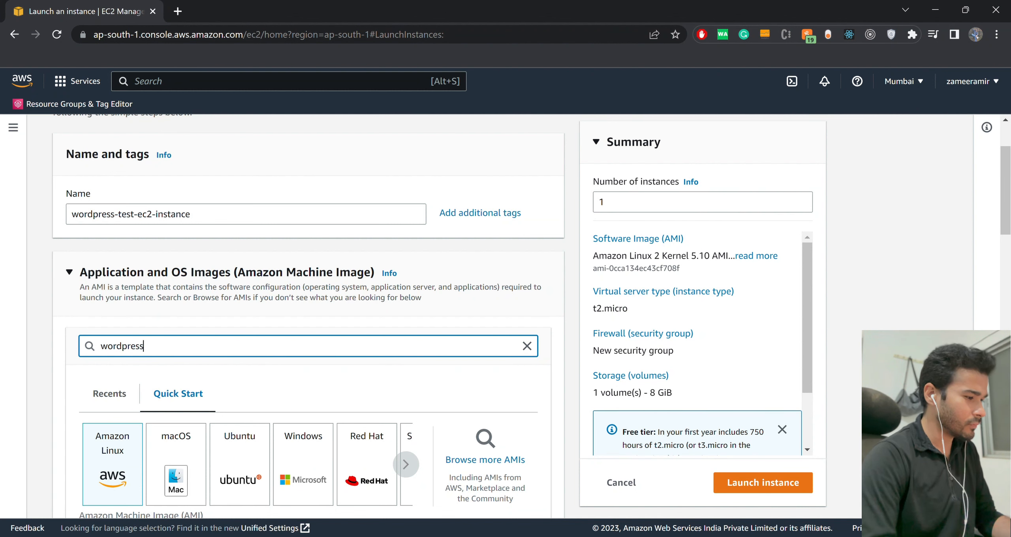
key("Return")
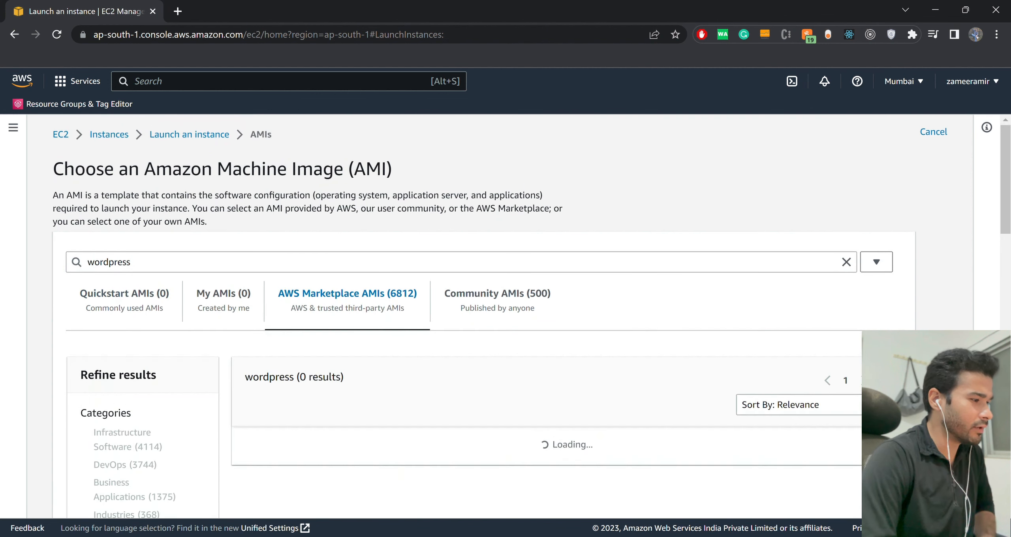
Choose the AWS Marketplace image WordPress Certified by Bitnami and Automattic for the instance and continue with it.
left_click_drag(155, 169, 347, 169)
scroll(532, 316, "down", 1)
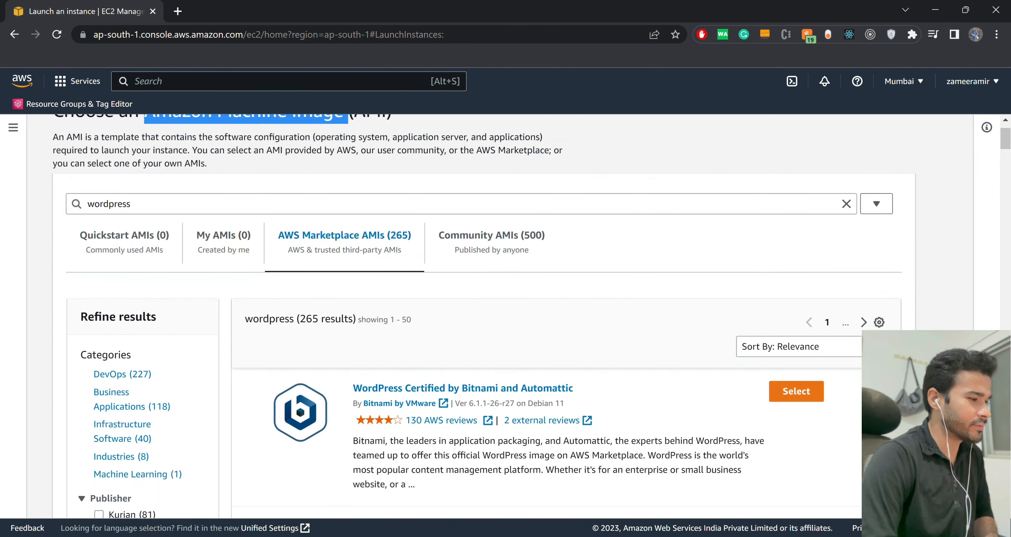
scroll(484, 325, "up", 1)
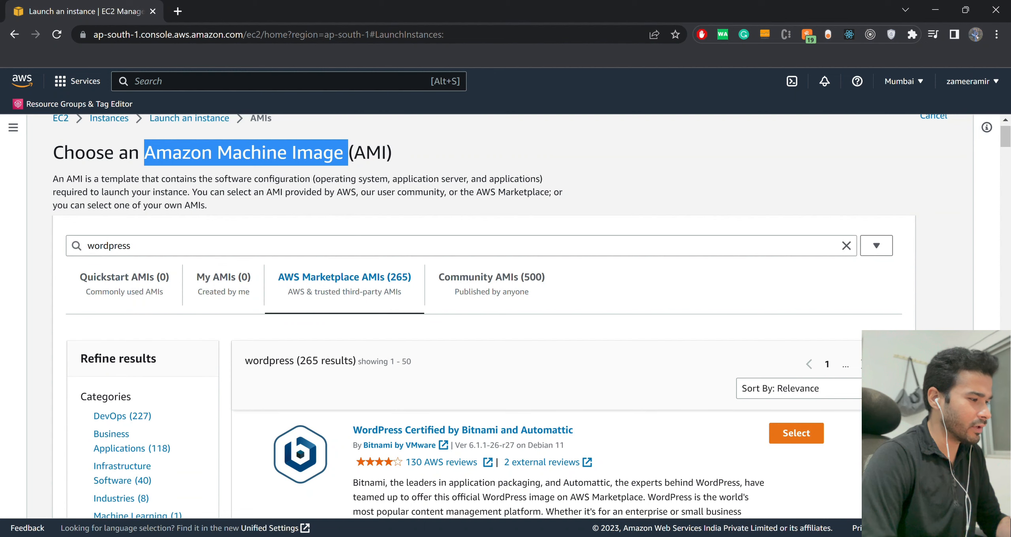
scroll(485, 316, "down", 15)
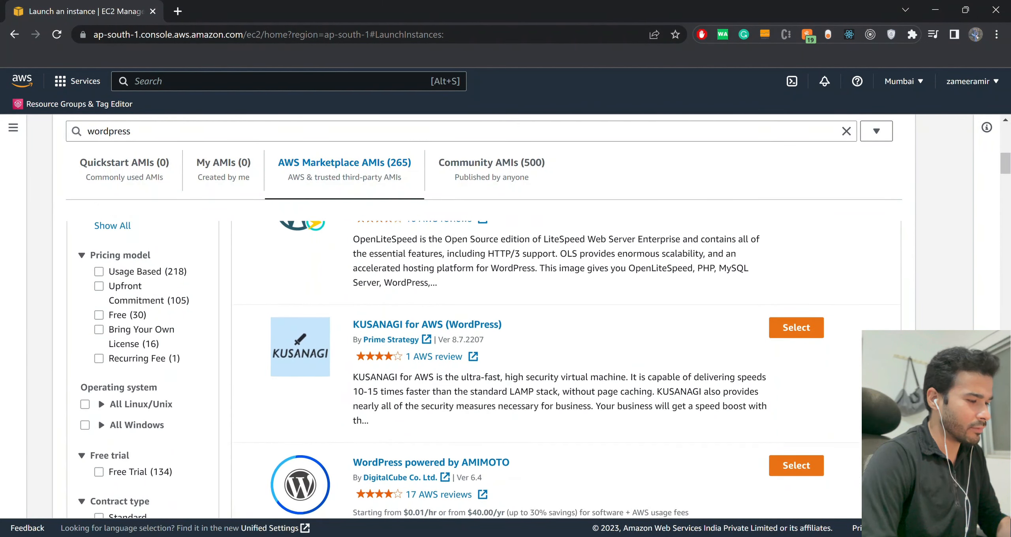
scroll(484, 316, "up", 15)
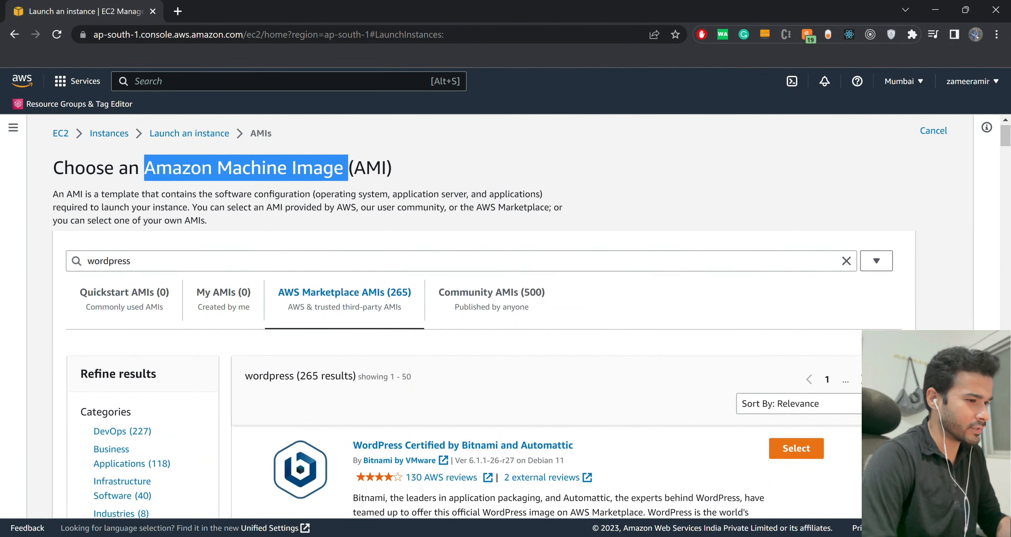
scroll(484, 316, "down", 2)
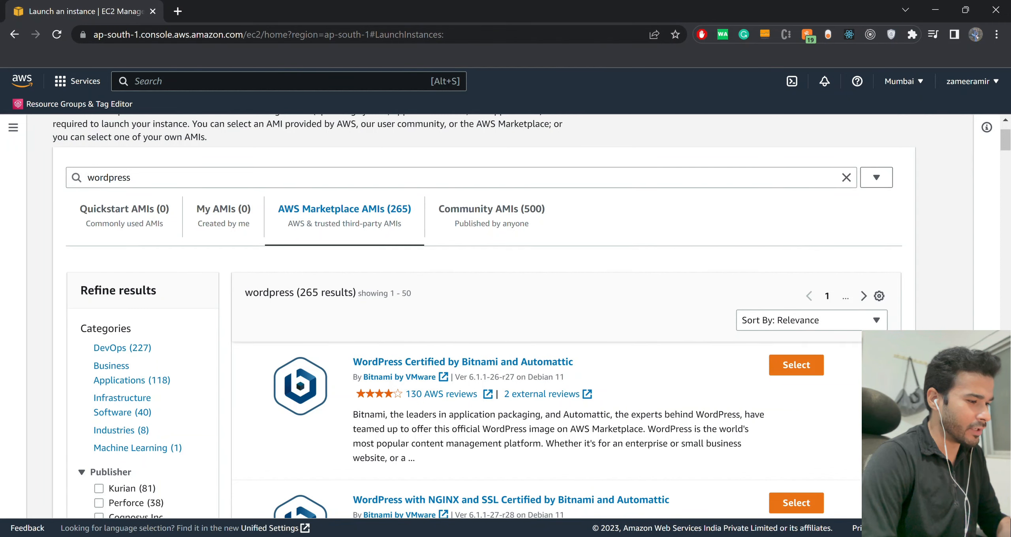
left_click(797, 365)
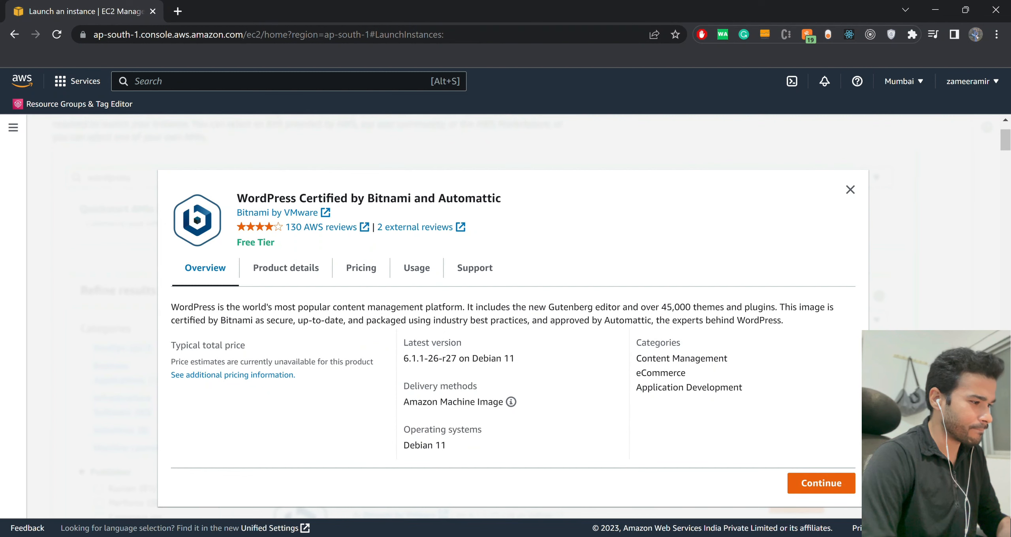
left_click(822, 483)
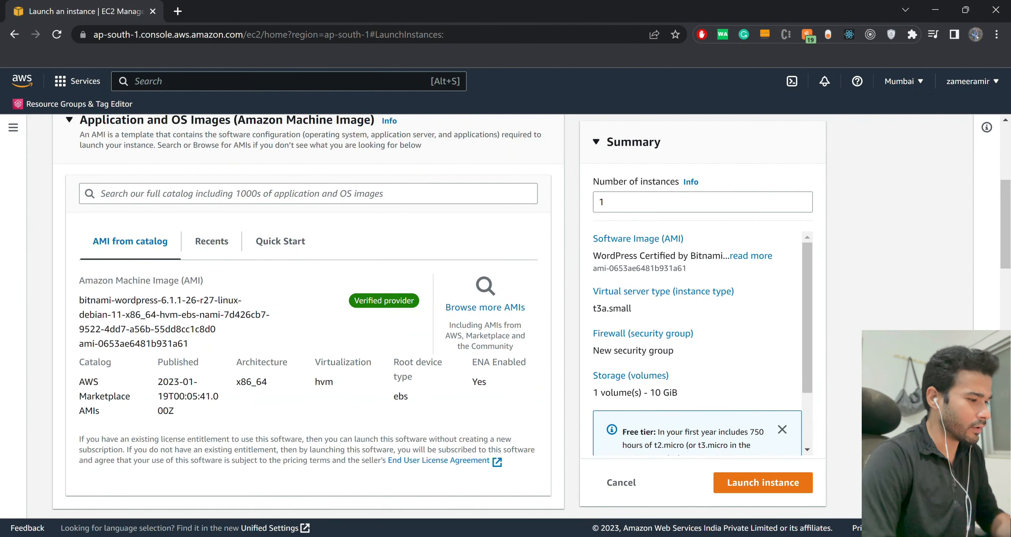
Review the instance name and the details of the chosen Bitnami WordPress image in the launch form.
scroll(308, 316, "up", 2)
scroll(309, 316, "up", 1)
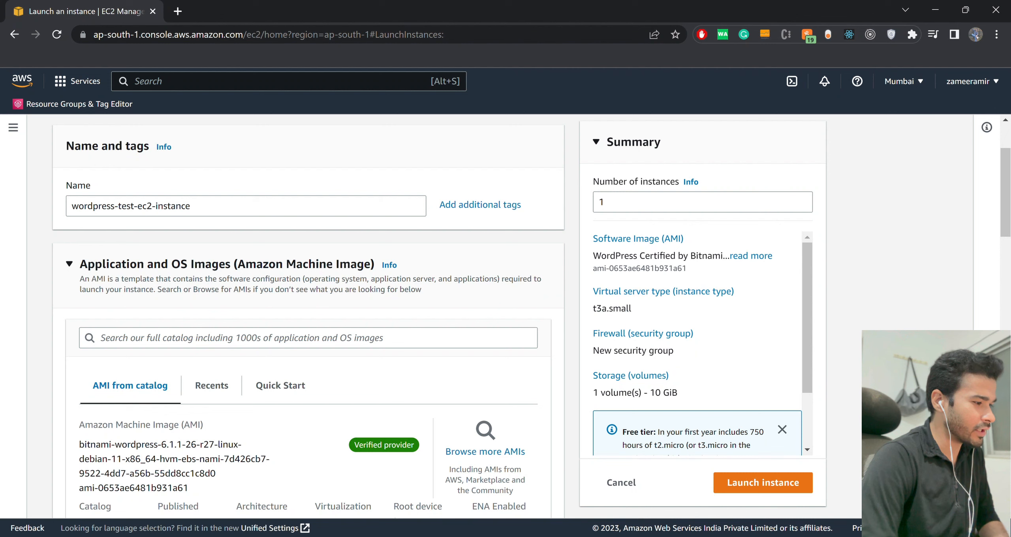
scroll(308, 316, "down", 3)
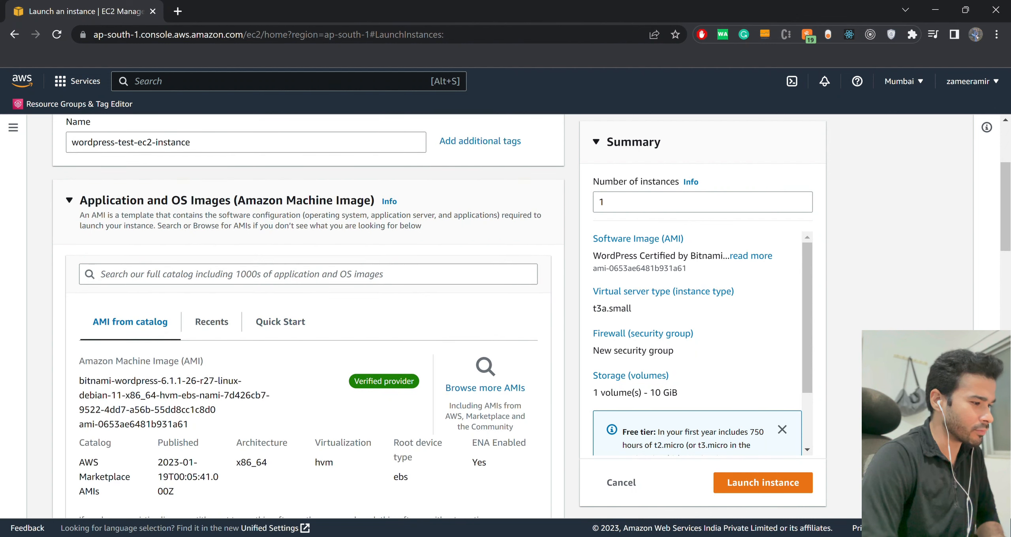
scroll(309, 316, "down", 1)
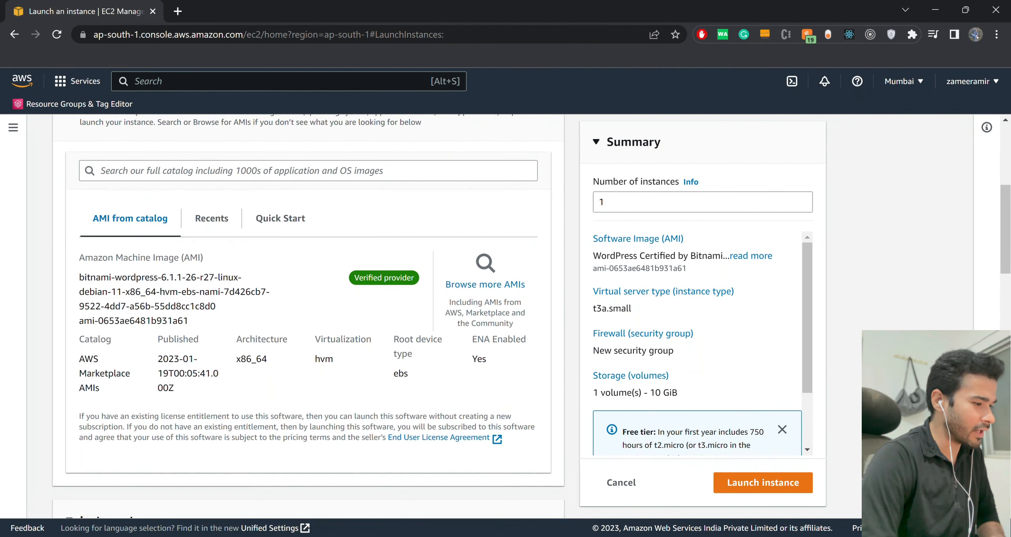
left_click_drag(79, 277, 136, 277)
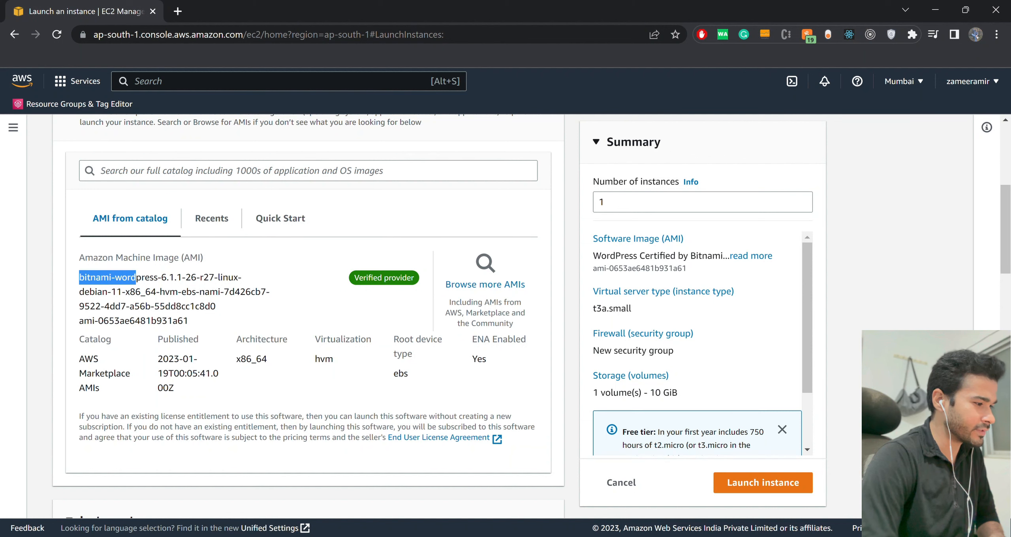
left_click(136, 279)
scroll(308, 316, "down", 1)
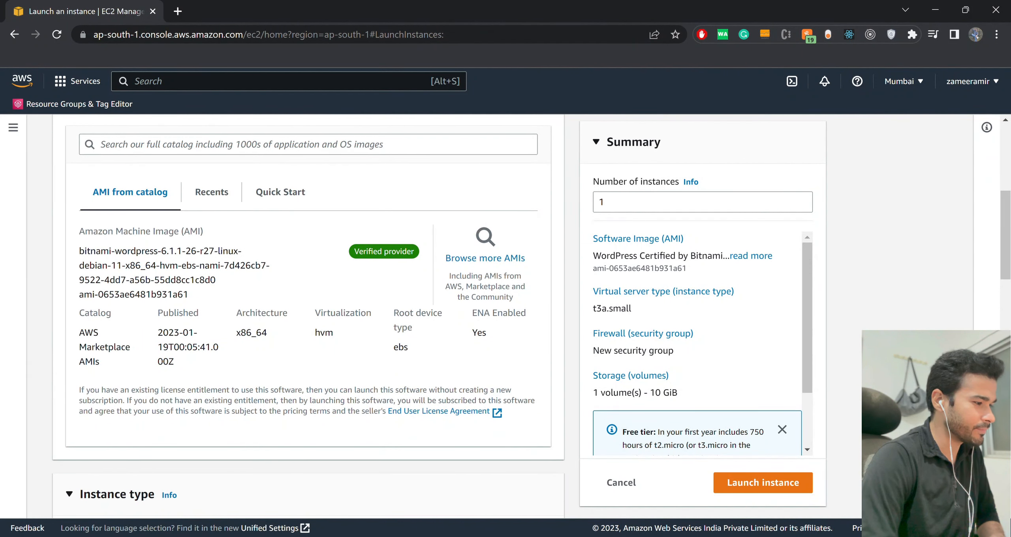
Set the instance type to the free tier eligible t2.micro.
scroll(308, 316, "down", 4)
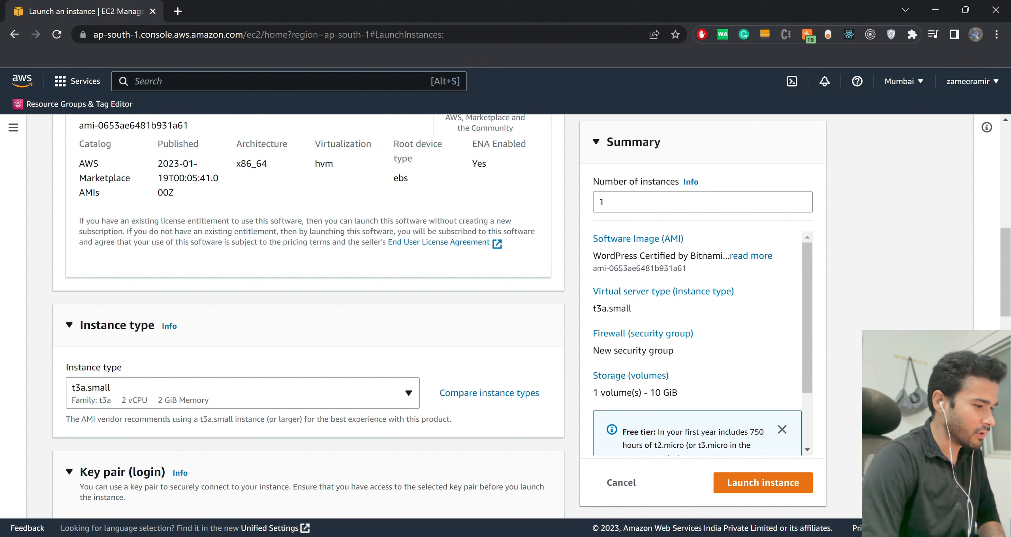
left_click(242, 393)
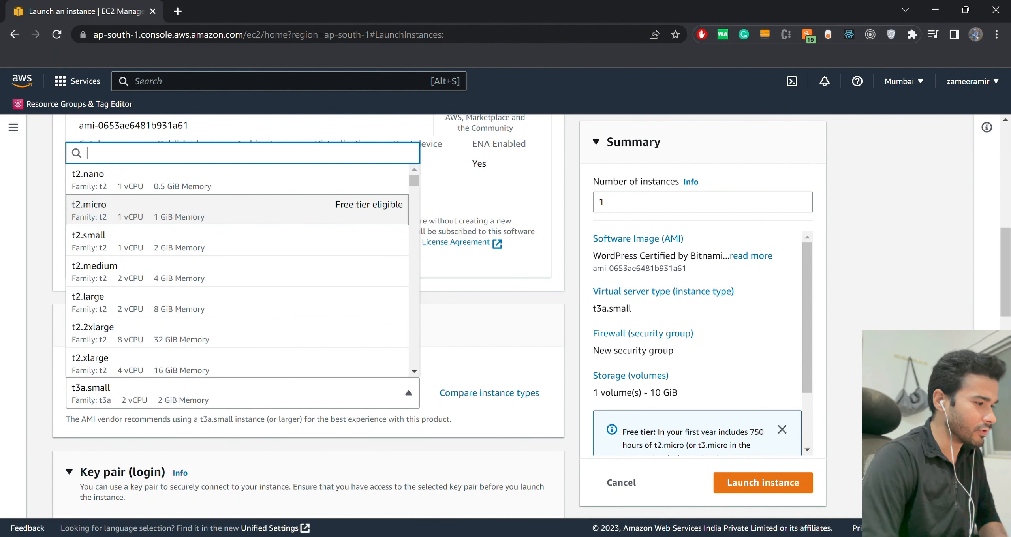
left_click(237, 210)
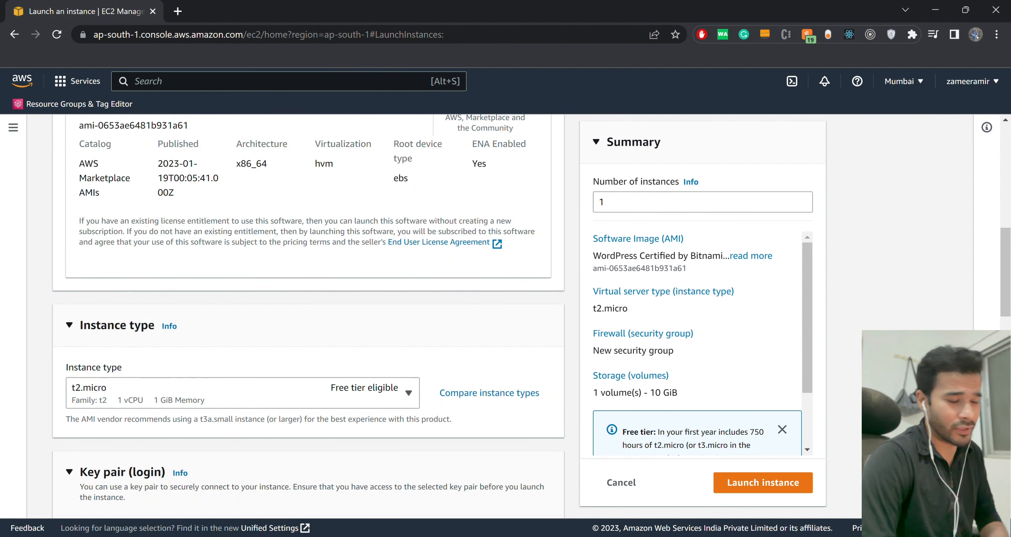
left_click(66, 318)
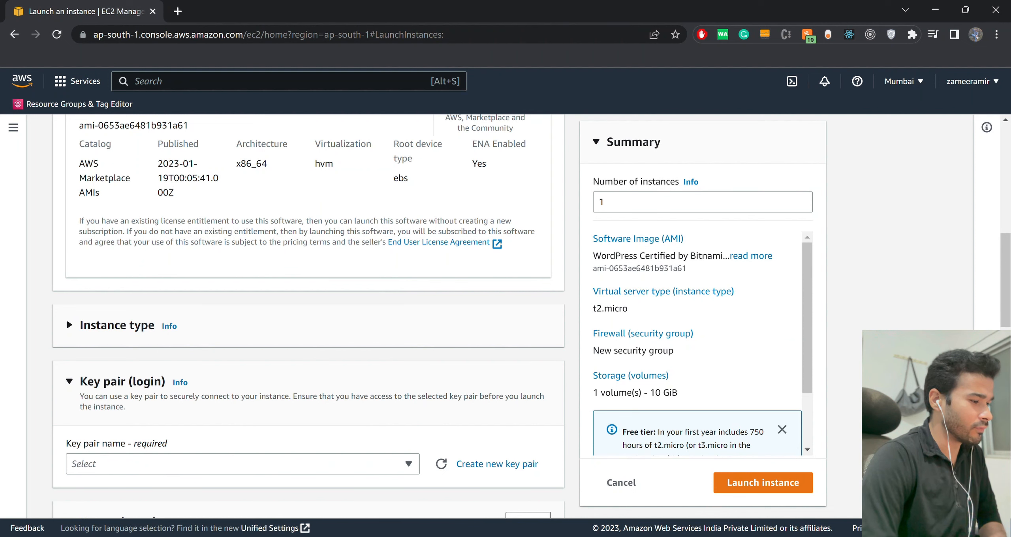
left_click(67, 318)
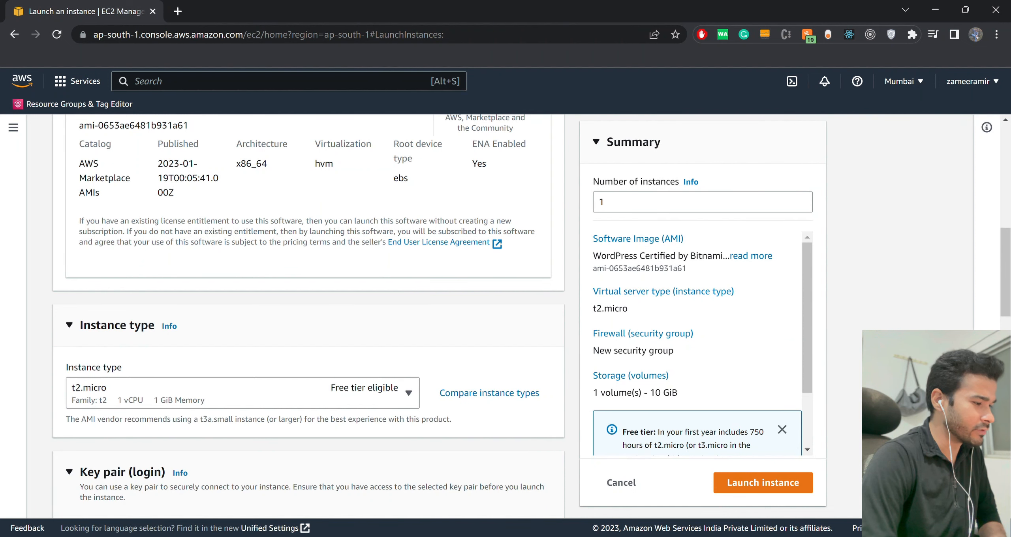
Check which key pairs are available for logging in to the instance, without choosing one.
scroll(309, 317, "down", 4)
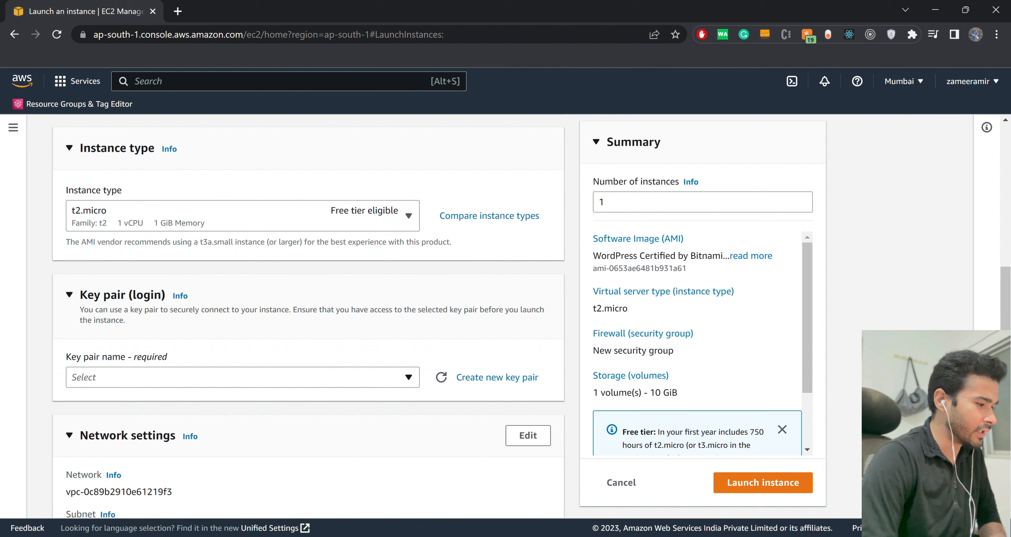
left_click(243, 377)
left_click(242, 378)
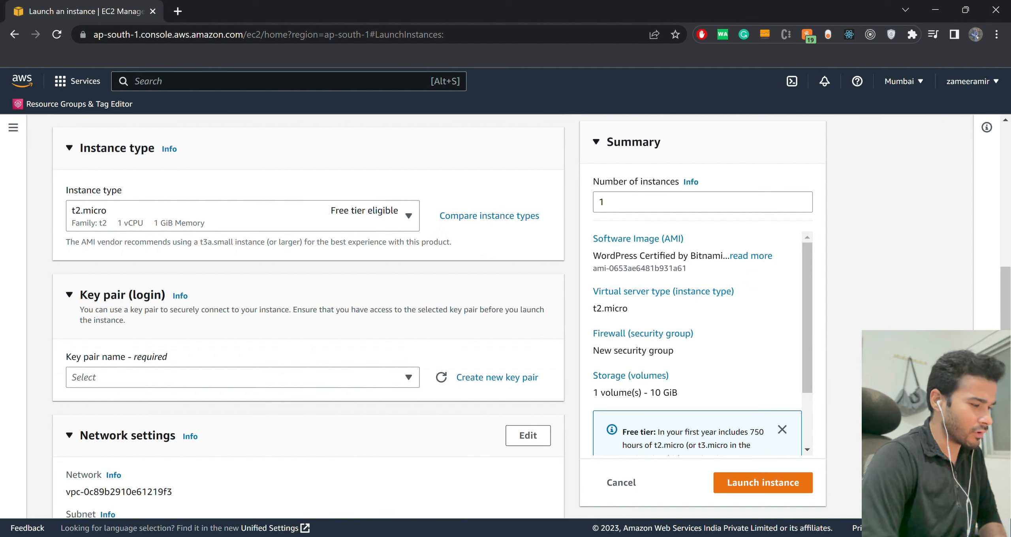
left_click(243, 377)
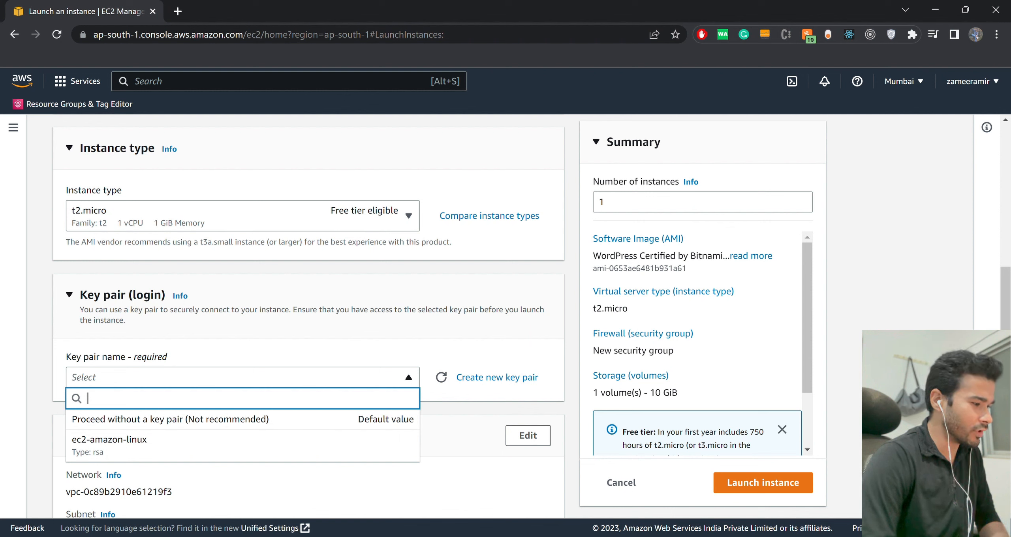
left_click(242, 378)
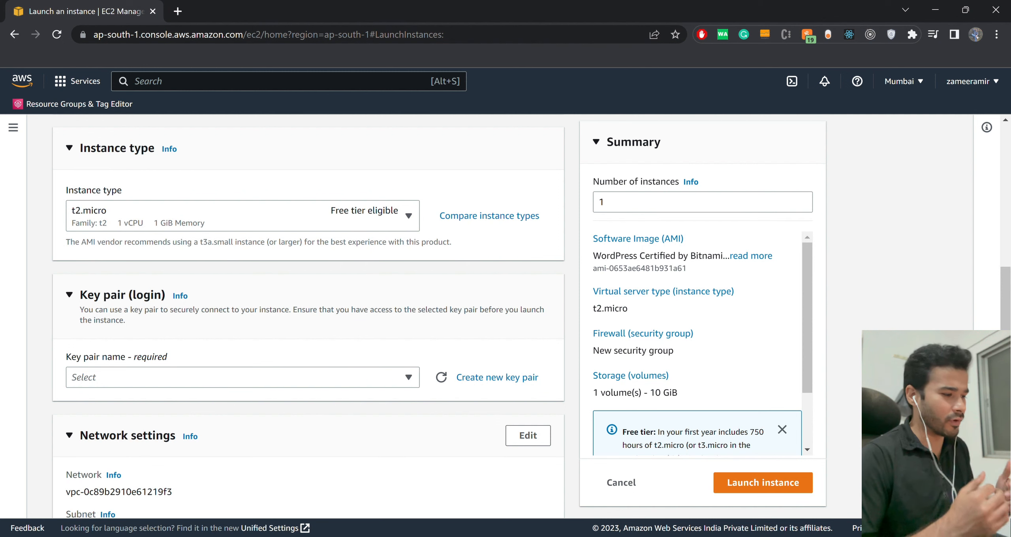
Review the network settings, the new security group's SSH, HTTPS and HTTP rules, and the root volume storage configuration.
scroll(309, 313, "down", 3)
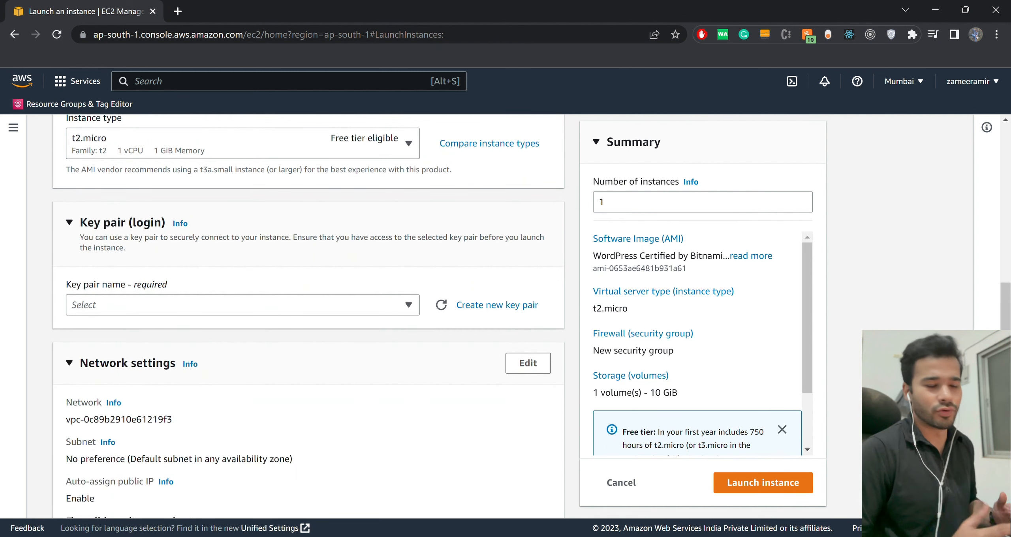
scroll(308, 316, "down", 2)
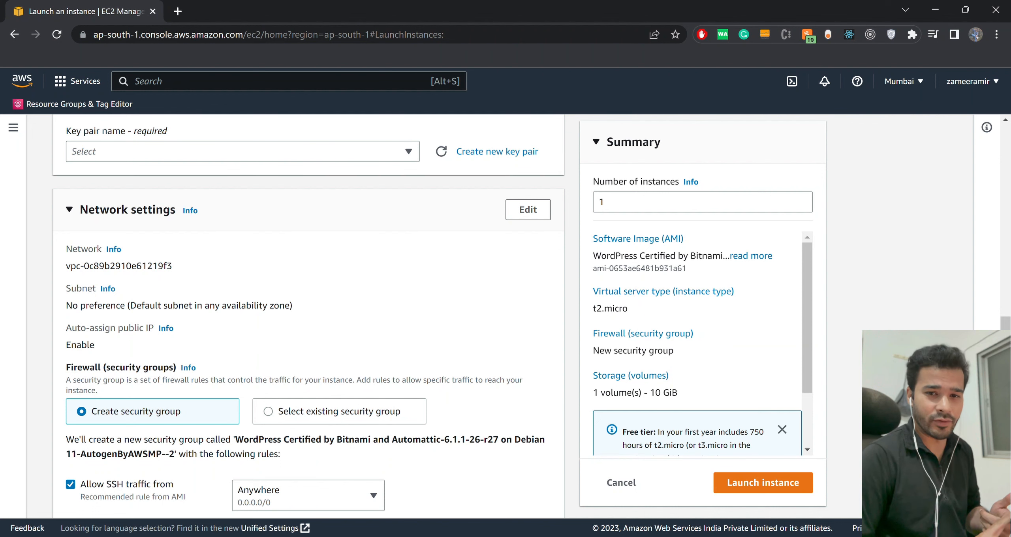
scroll(309, 316, "down", 2)
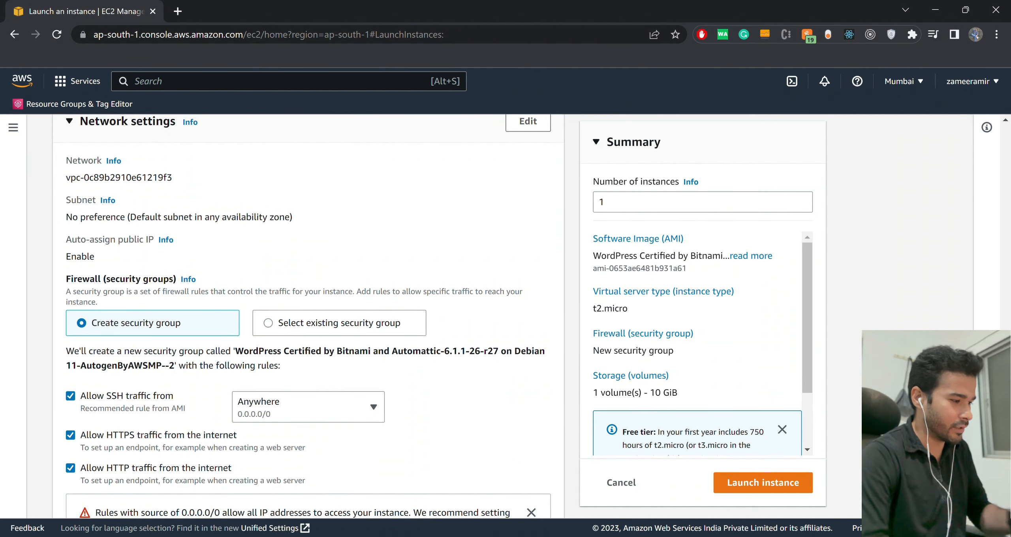
scroll(308, 316, "up", 2)
scroll(308, 316, "down", 2)
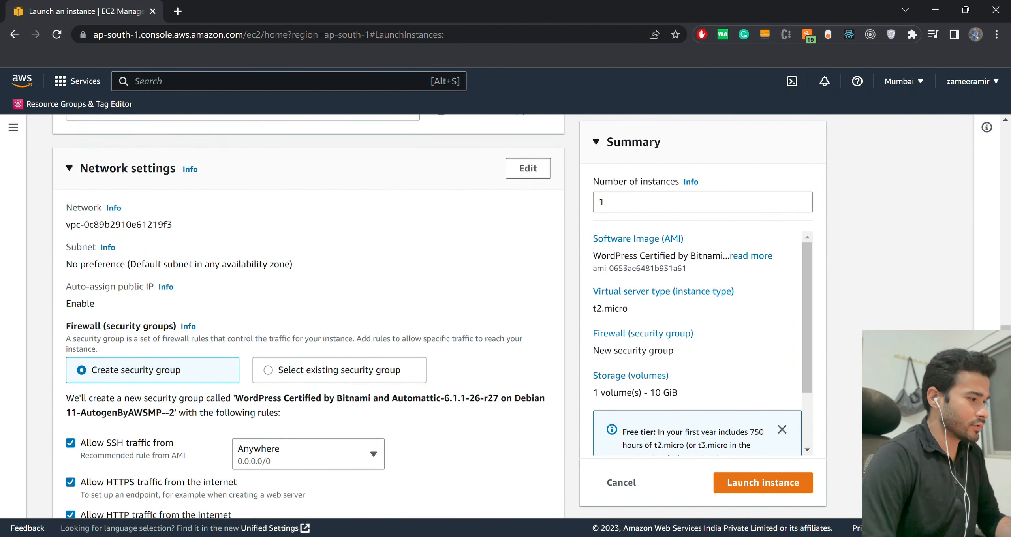
scroll(309, 316, "down", 1)
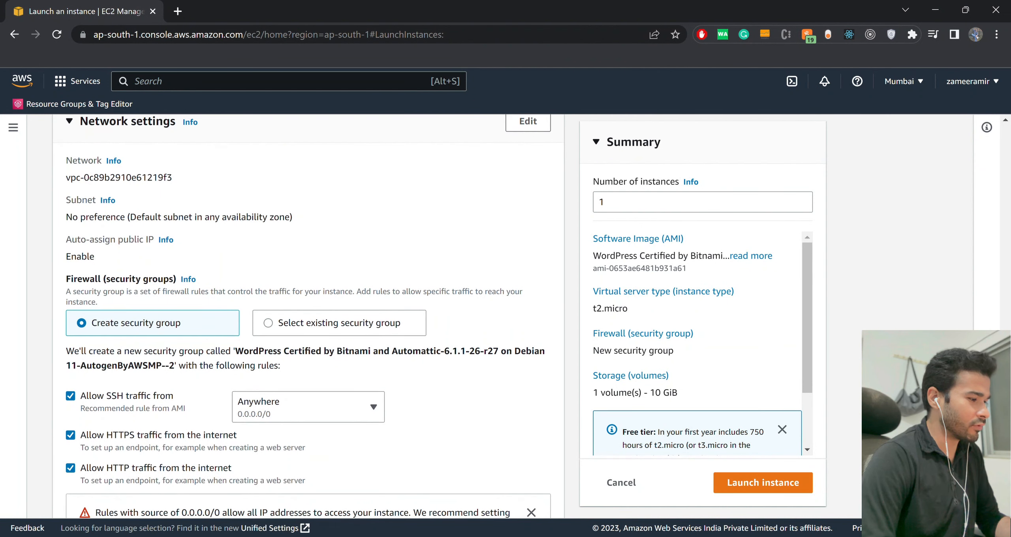
double_click(84, 279)
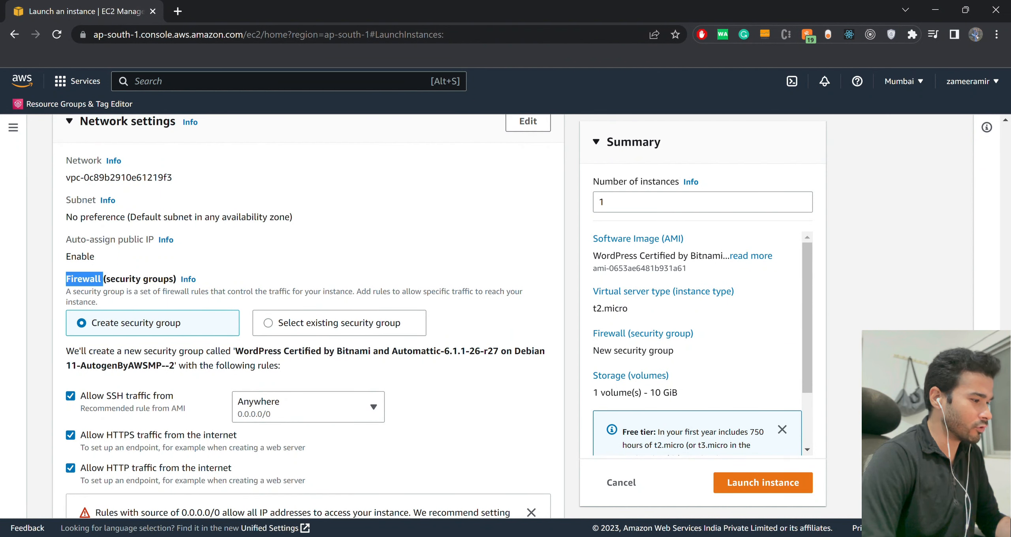
scroll(309, 316, "down", 1)
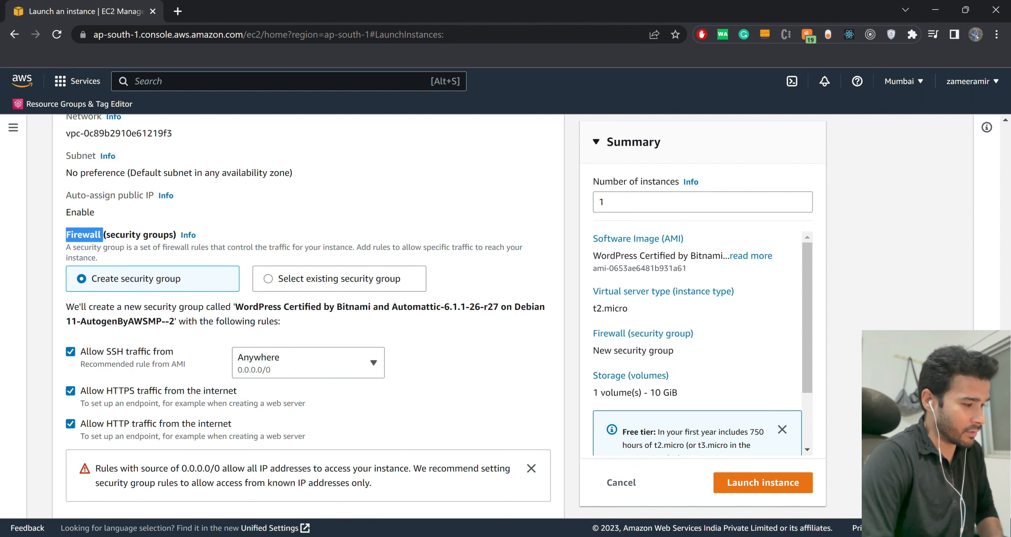
scroll(308, 309, "down", 1)
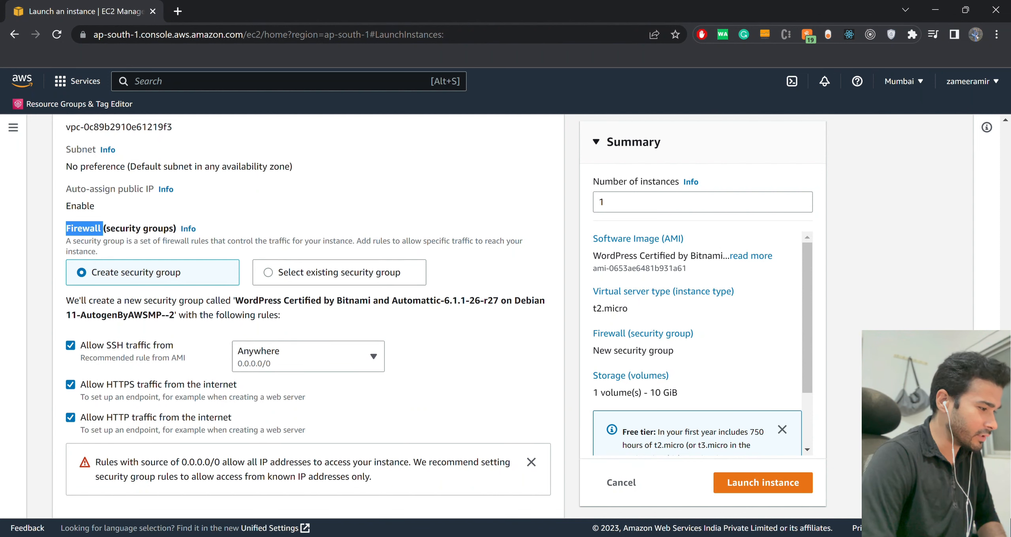
scroll(308, 309, "down", 3)
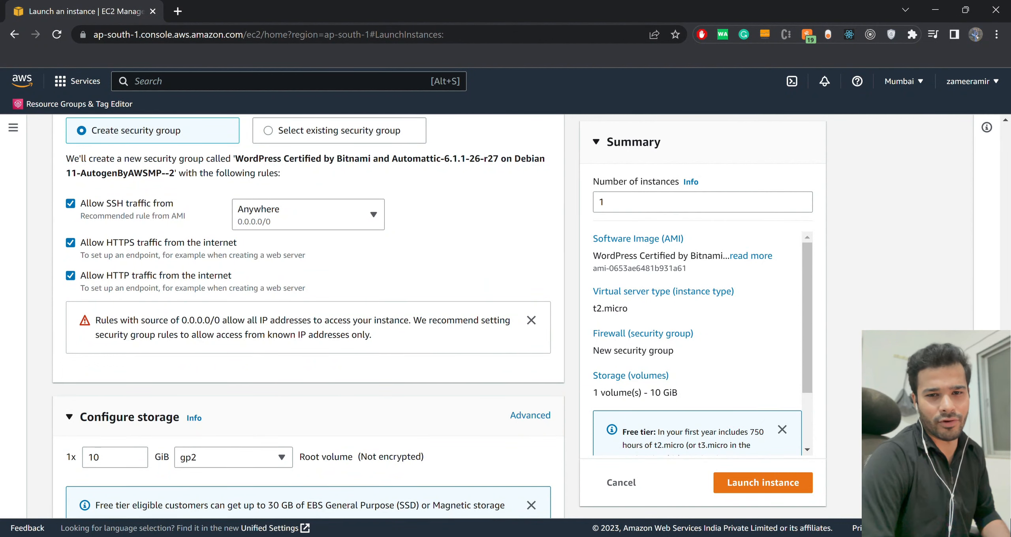
scroll(138, 350, "down", 3)
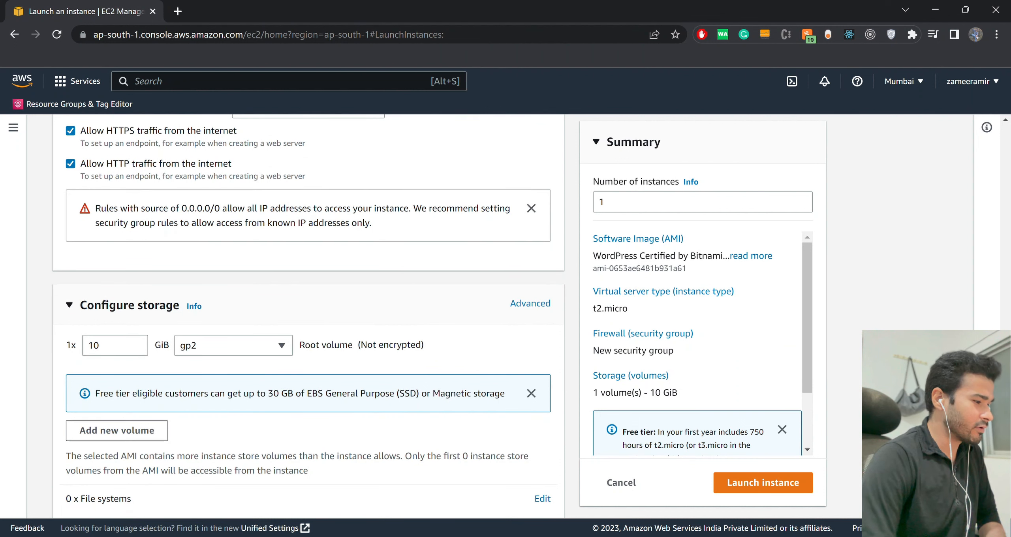
scroll(309, 316, "down", 1)
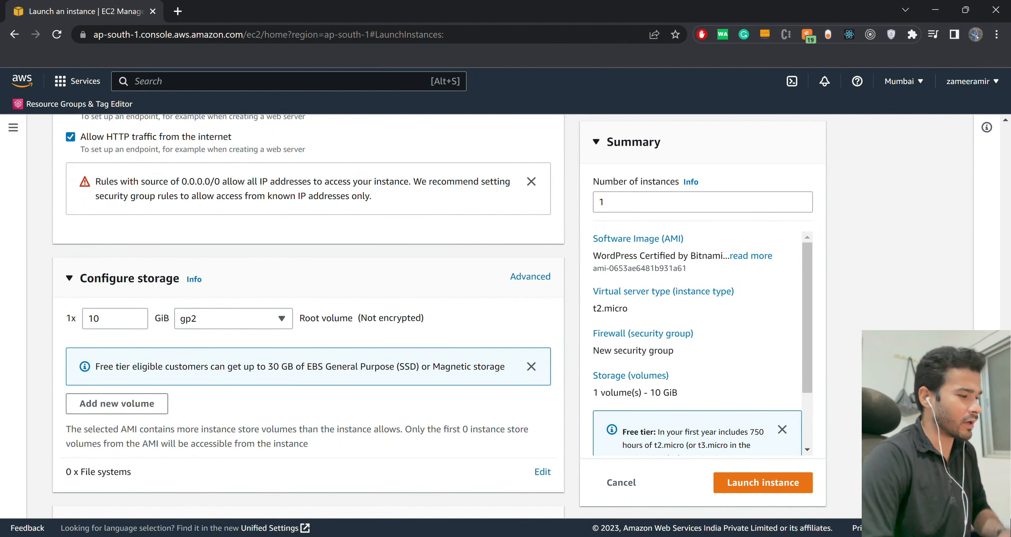
scroll(66, 476, "down", 1)
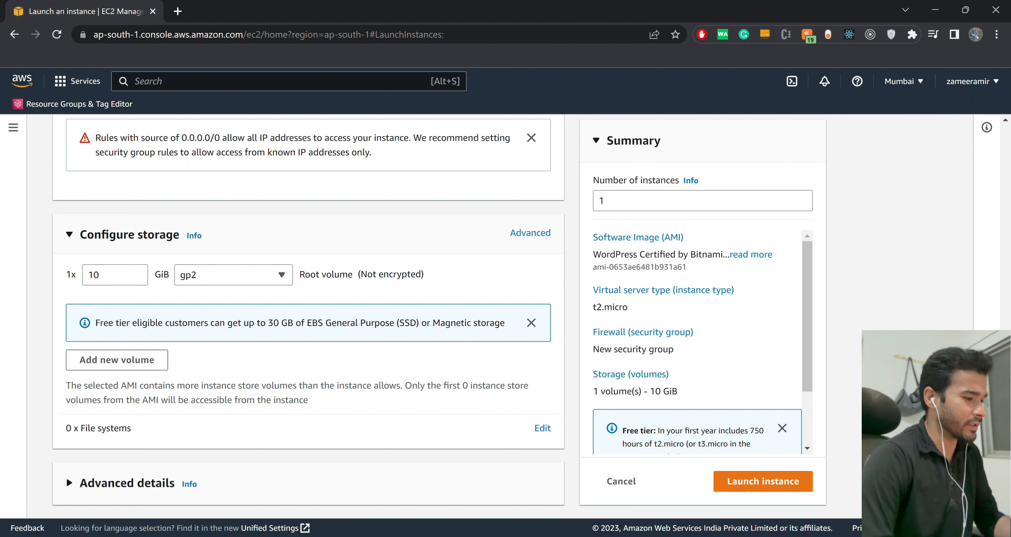
Expand the advanced details of the launch form and review its options from purchasing option down to user data.
left_click(66, 477)
scroll(309, 316, "down", 5)
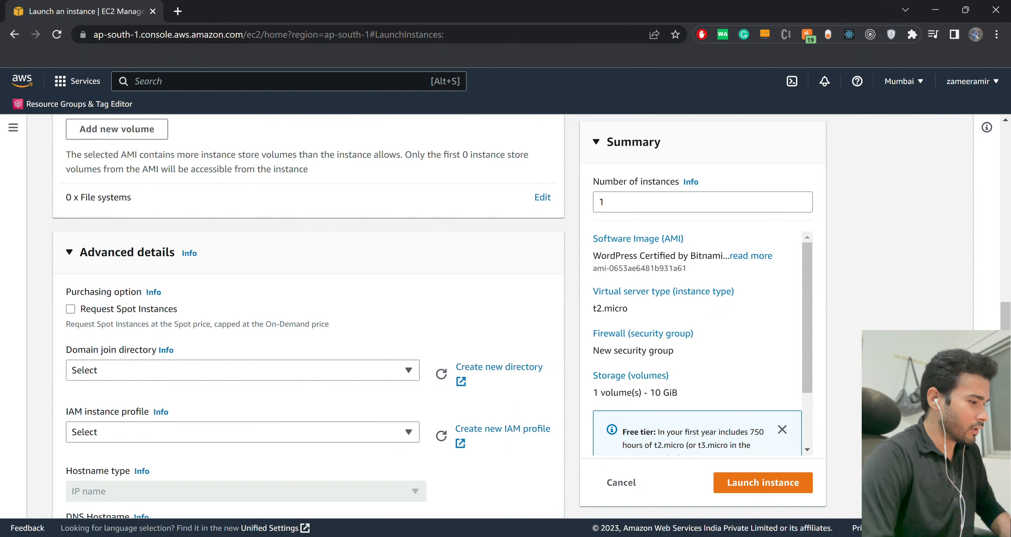
scroll(309, 316, "down", 2)
scroll(309, 316, "down", 1)
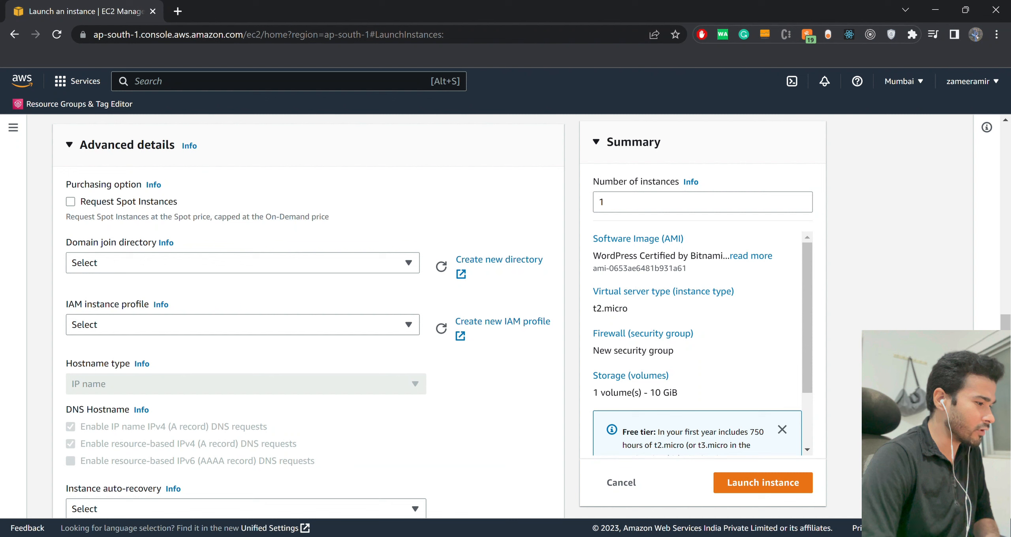
scroll(309, 316, "down", 4)
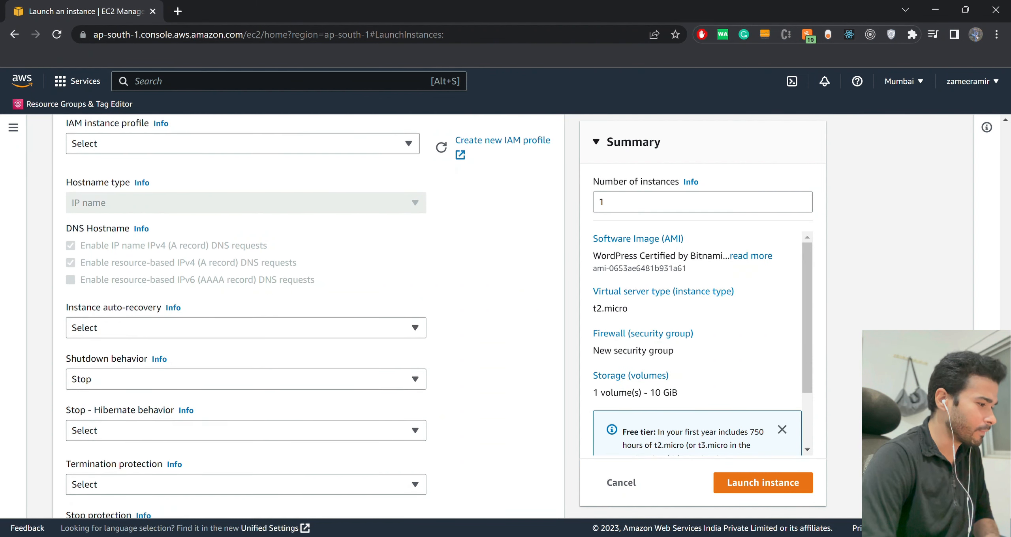
scroll(265, 316, "down", 1)
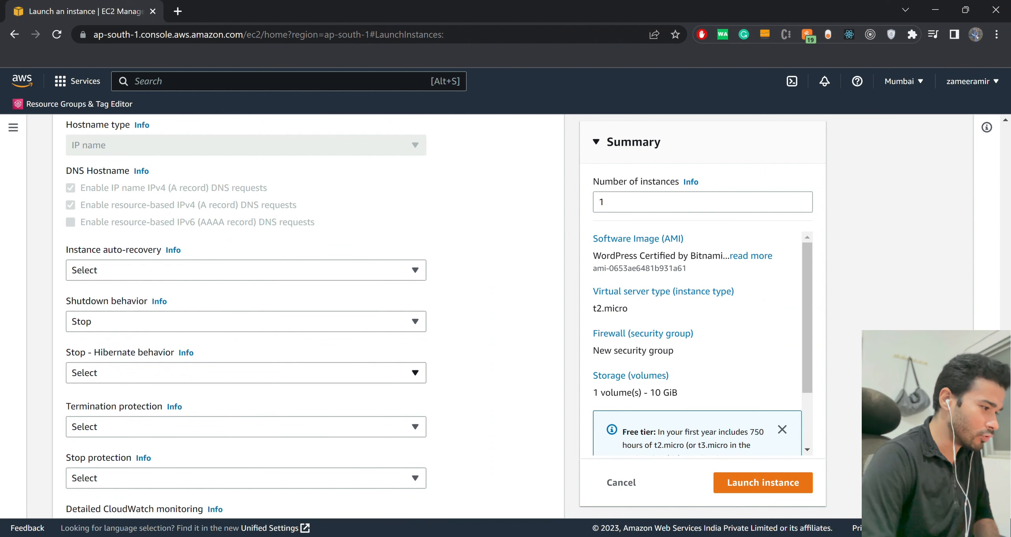
scroll(246, 316, "down", 2)
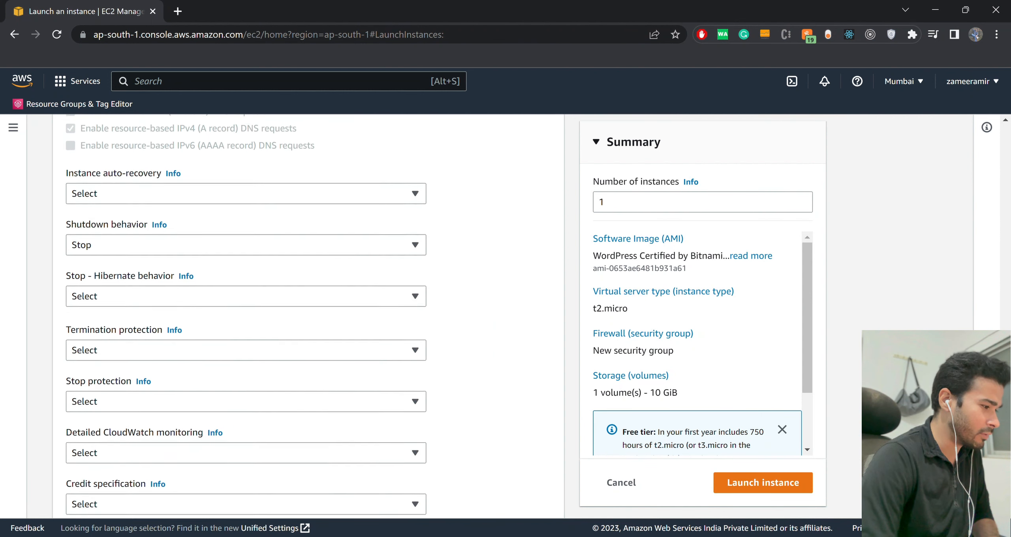
scroll(277, 316, "down", 1)
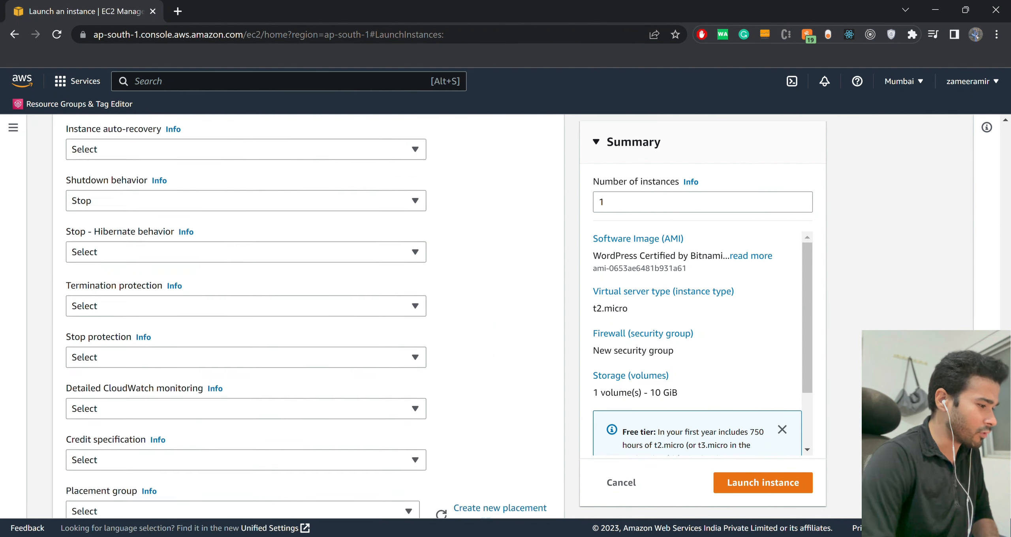
scroll(245, 317, "down", 1)
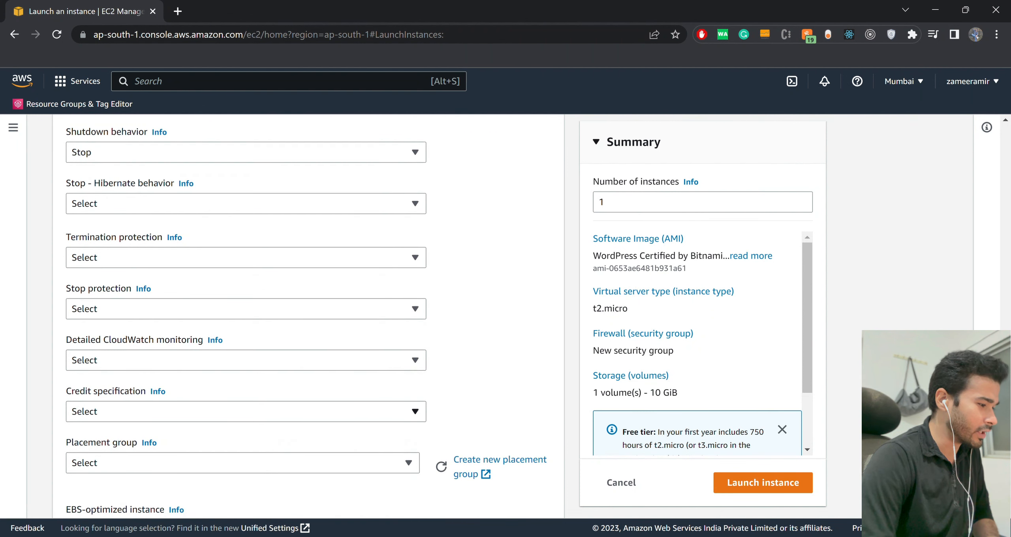
scroll(246, 316, "down", 2)
scroll(246, 316, "down", 3)
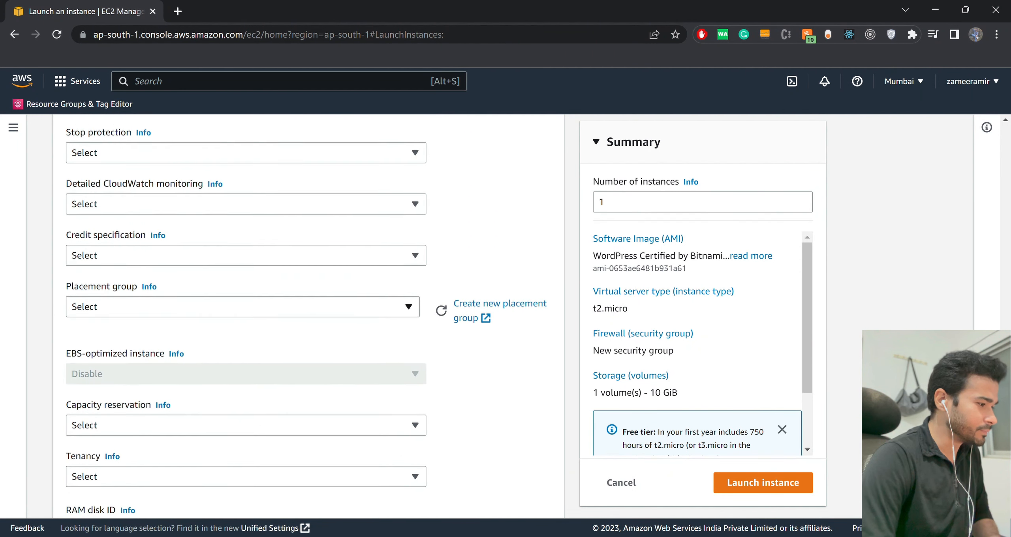
scroll(246, 316, "down", 1)
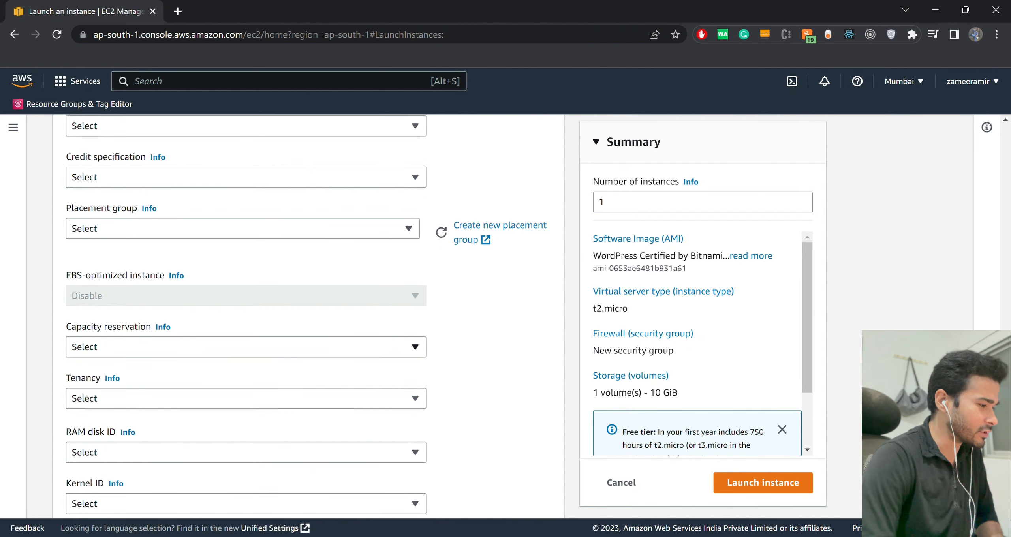
scroll(246, 316, "down", 3)
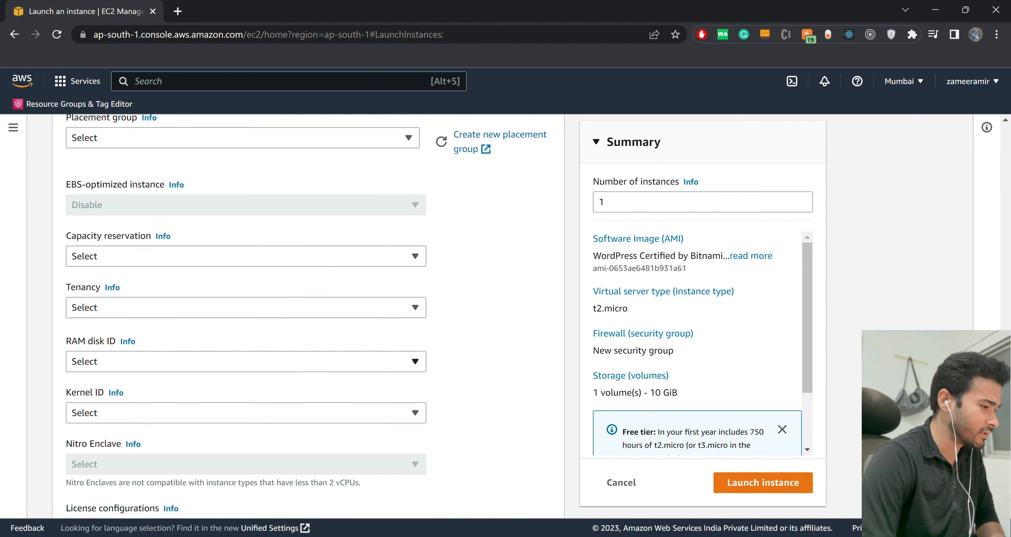
scroll(246, 316, "down", 5)
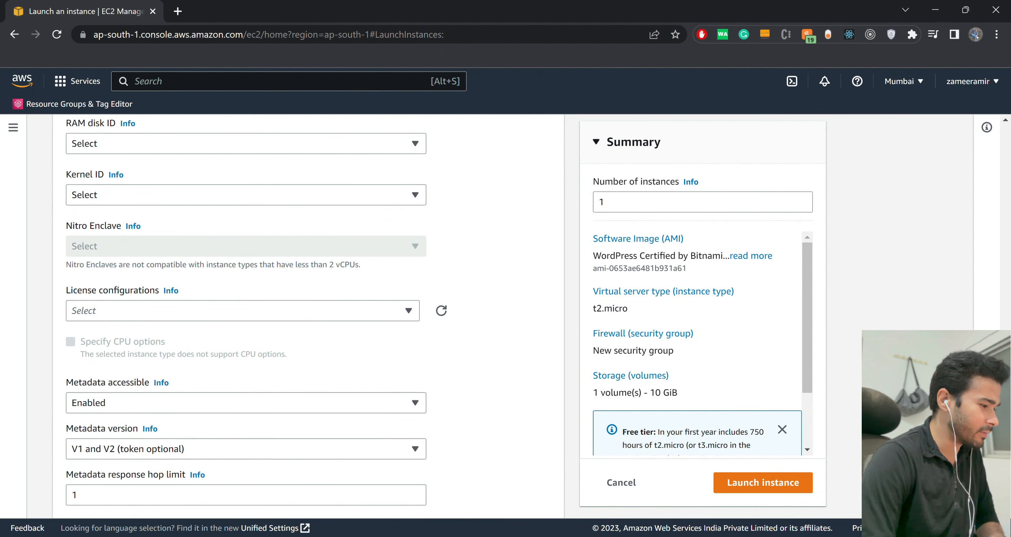
scroll(246, 316, "down", 2)
scroll(246, 316, "down", 7)
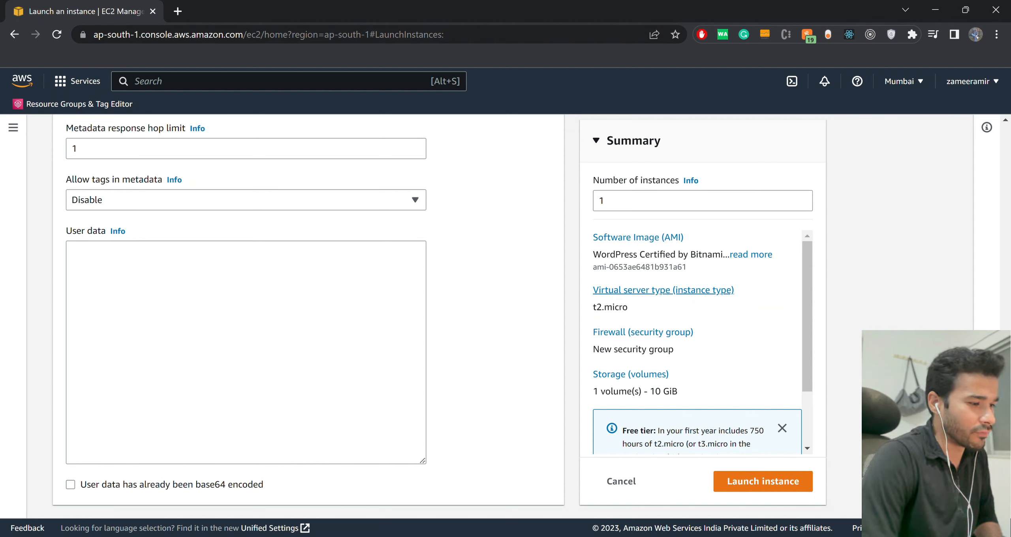
Check the launch summary, including its free tier note, and try to launch the instance without a key pair choice.
scroll(697, 342, "down", 1)
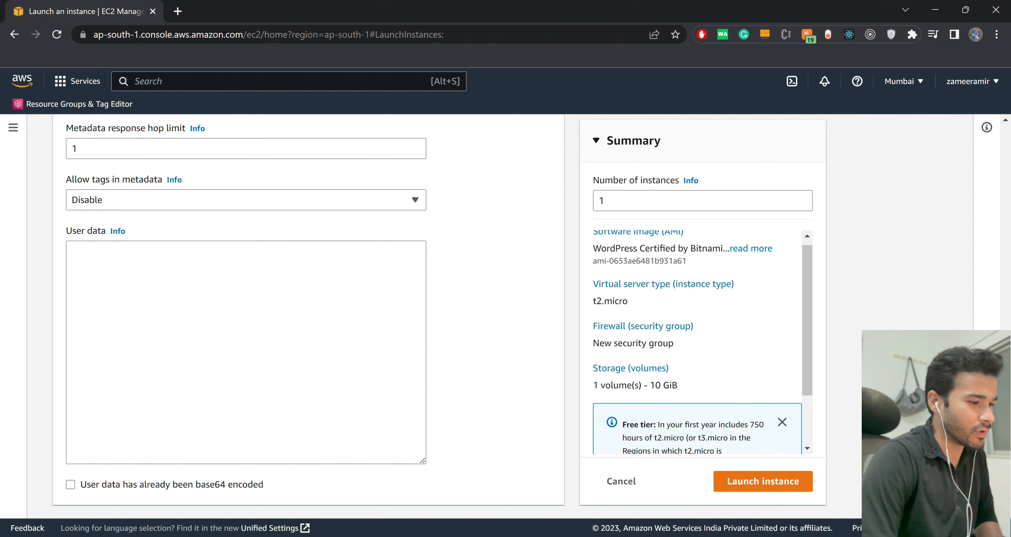
scroll(648, 277, "down", 3)
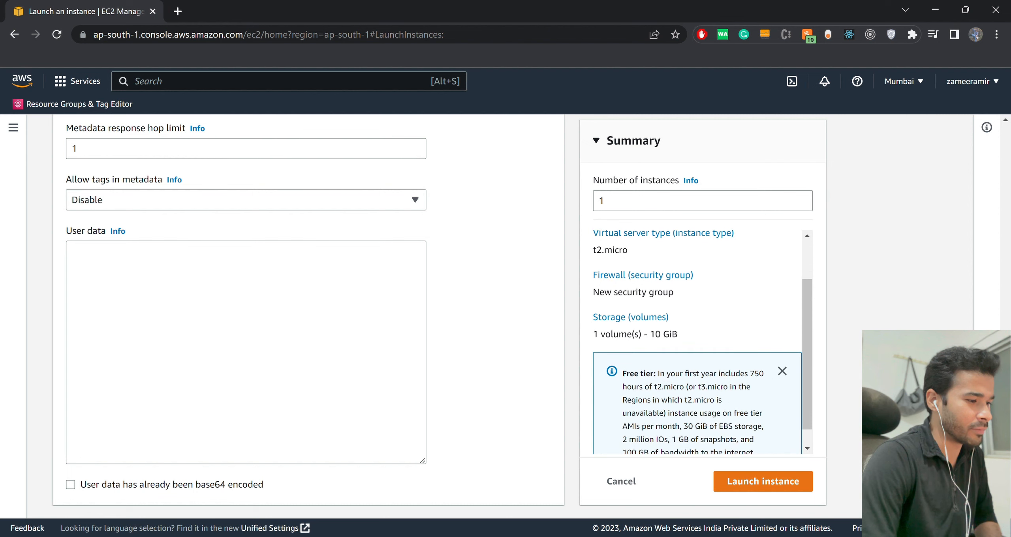
scroll(648, 277, "down", 2)
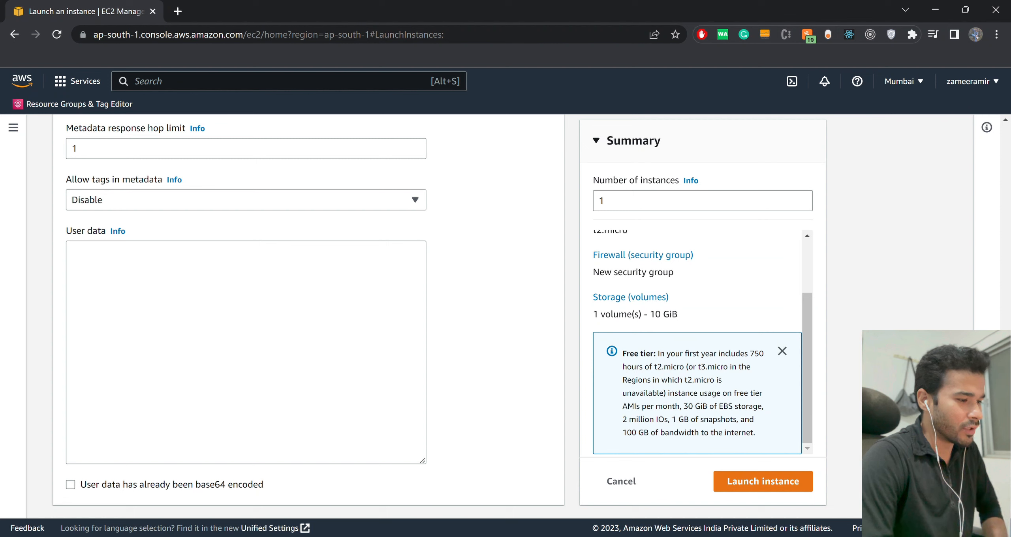
scroll(696, 340, "up", 4)
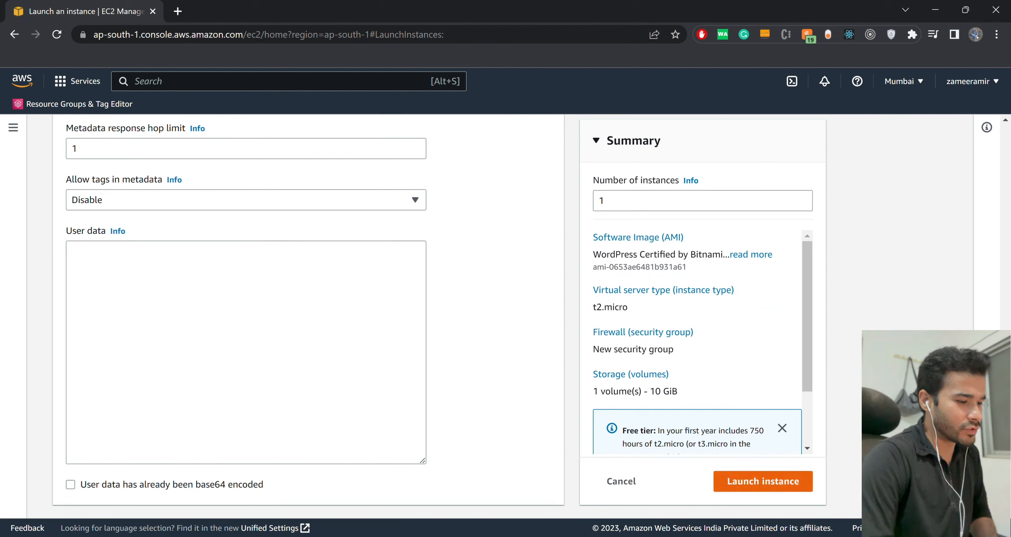
left_click(764, 482)
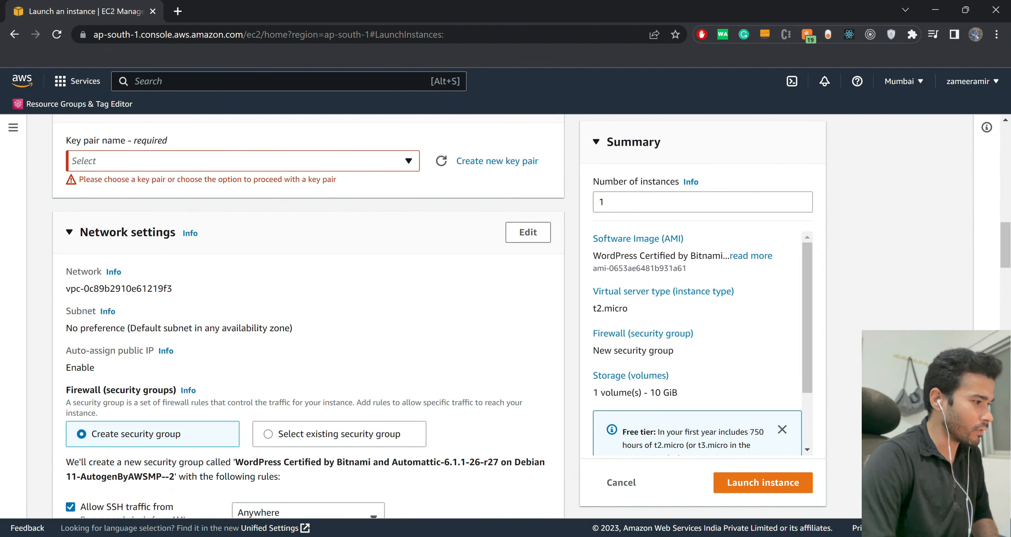
Set the key pair to Proceed without a key pair (Not recommended) and launch the instance.
left_click(242, 161)
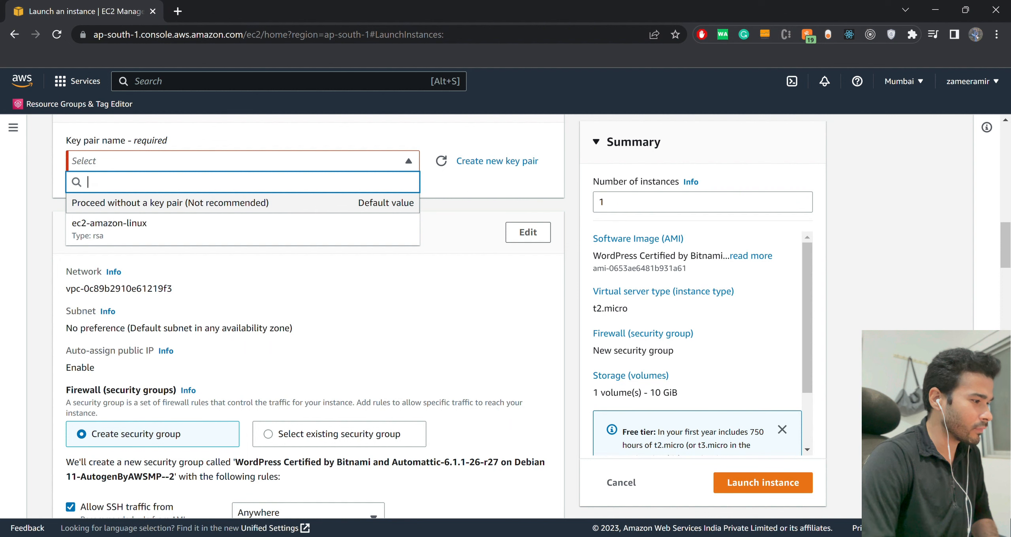
left_click(243, 203)
scroll(308, 316, "up", 1)
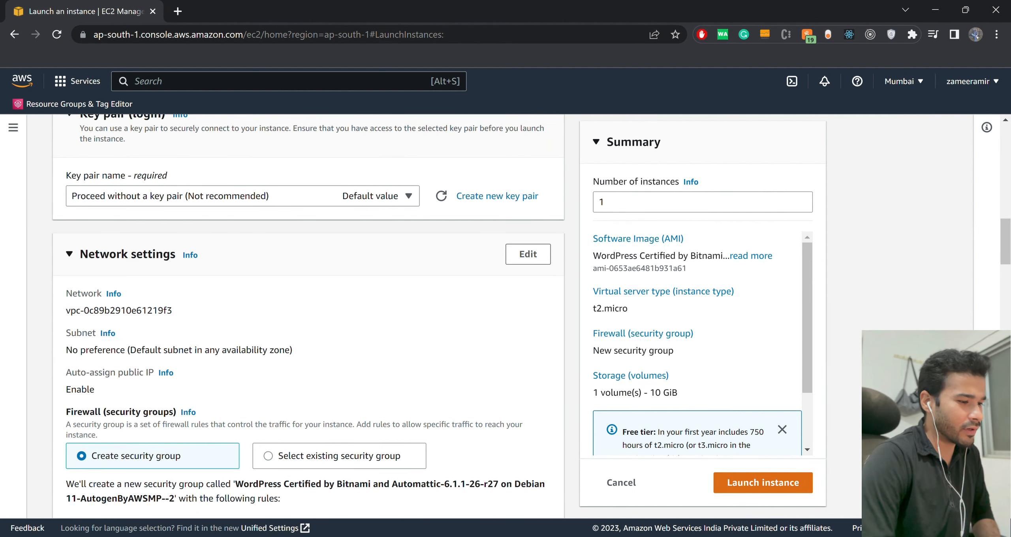
left_click(764, 483)
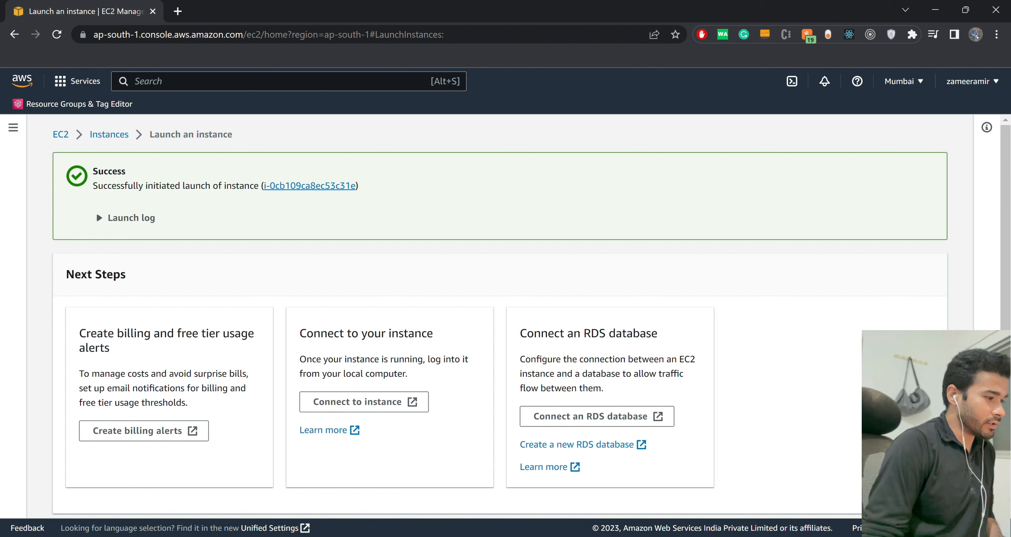
Expand the launch log to examine its entries and open the newly launched instance in the instances list.
left_click(132, 218)
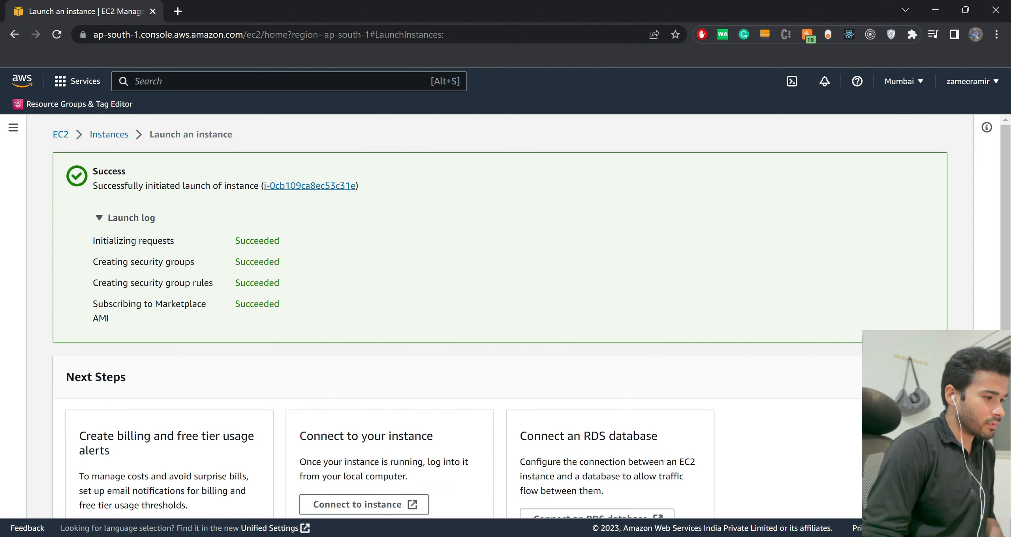
left_click_drag(109, 318, 93, 240)
left_click(317, 253)
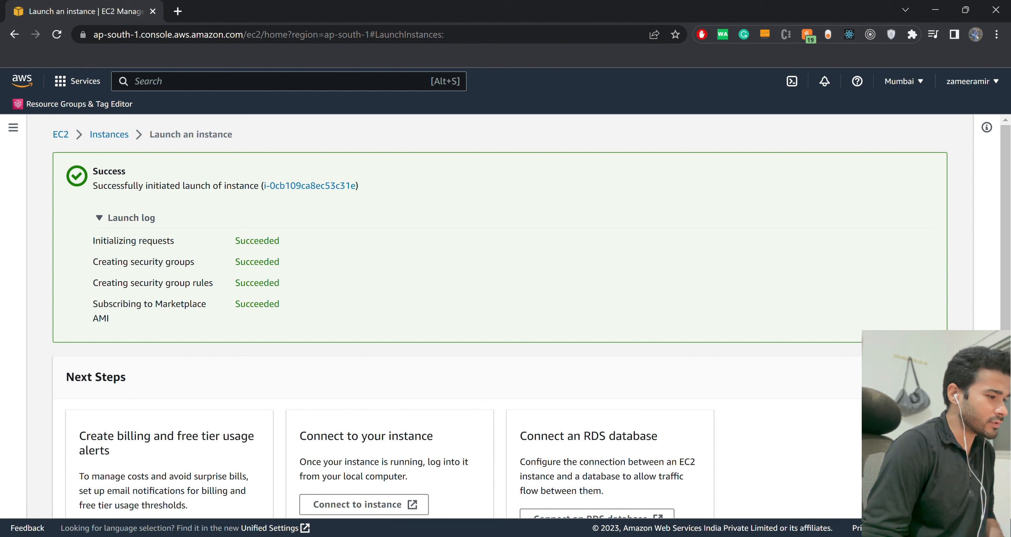
left_click(310, 186)
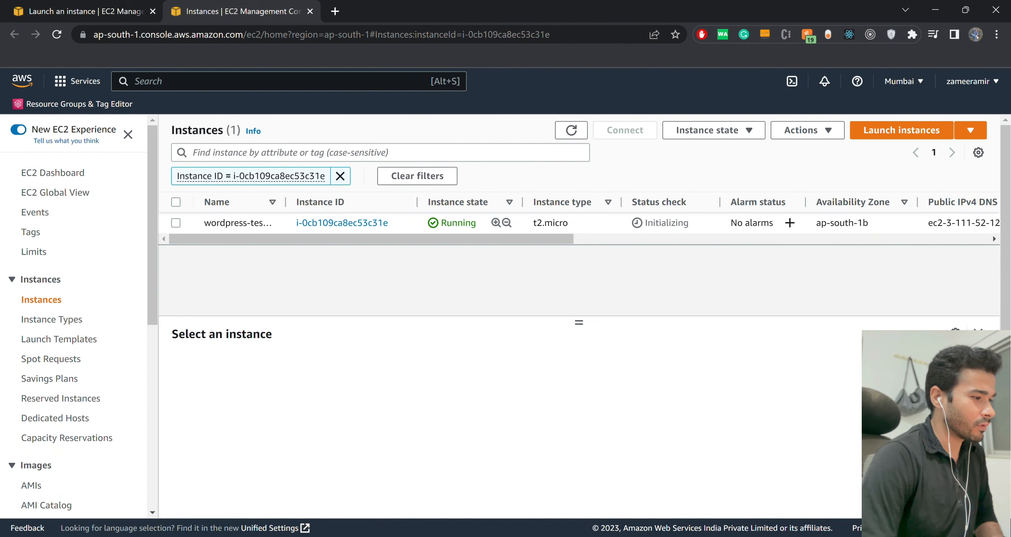
Widen the Name column, clear the instance ID filter, and select wordpress-test-ec2-instance to review its summary.
left_click_drag(285, 203, 334, 202)
left_click(341, 176)
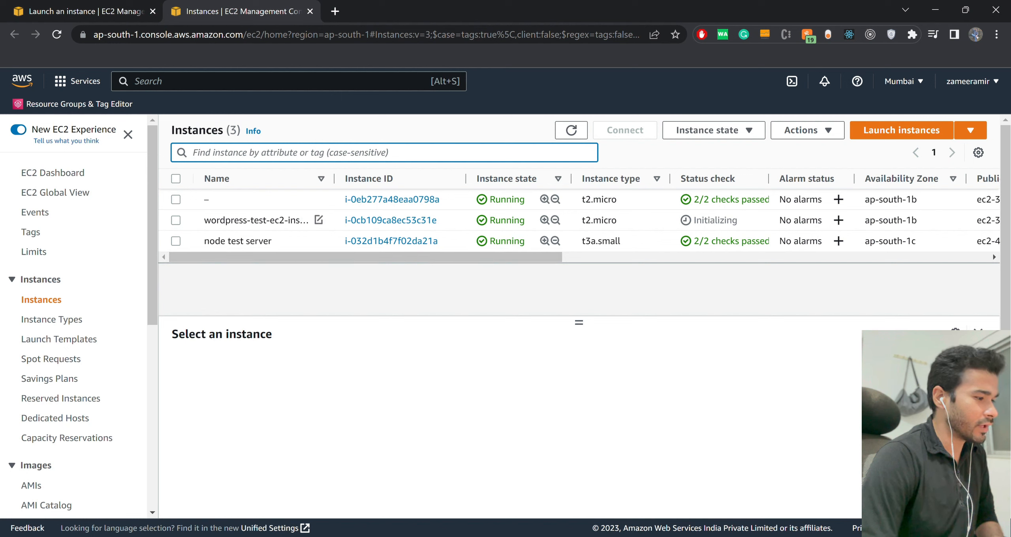
double_click(258, 221)
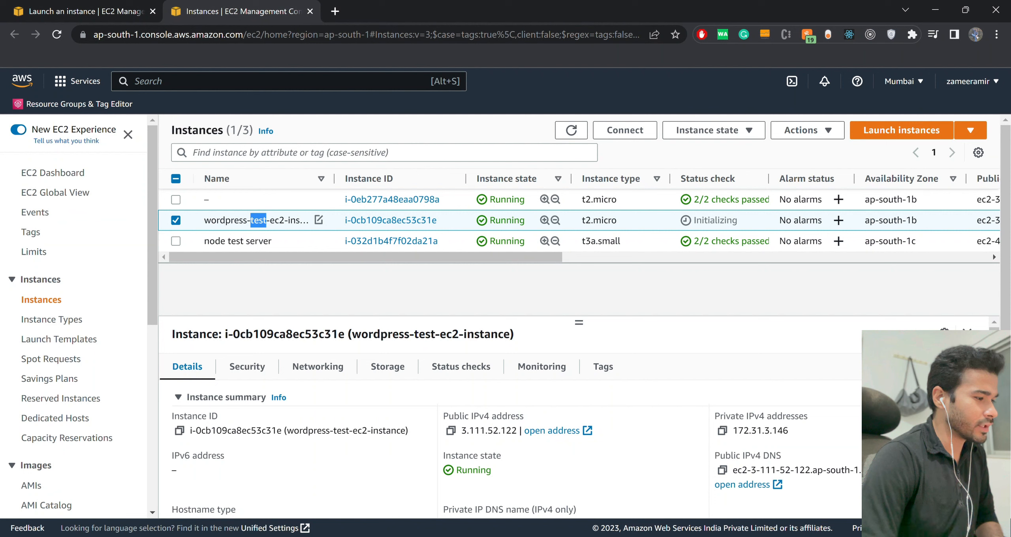
scroll(513, 427, "down", 1)
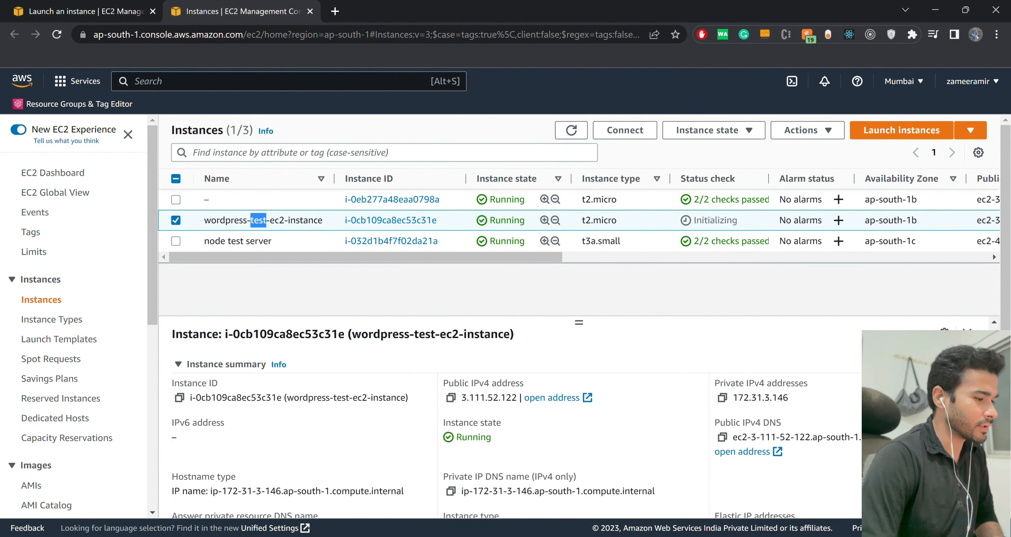
scroll(514, 427, "up", 1)
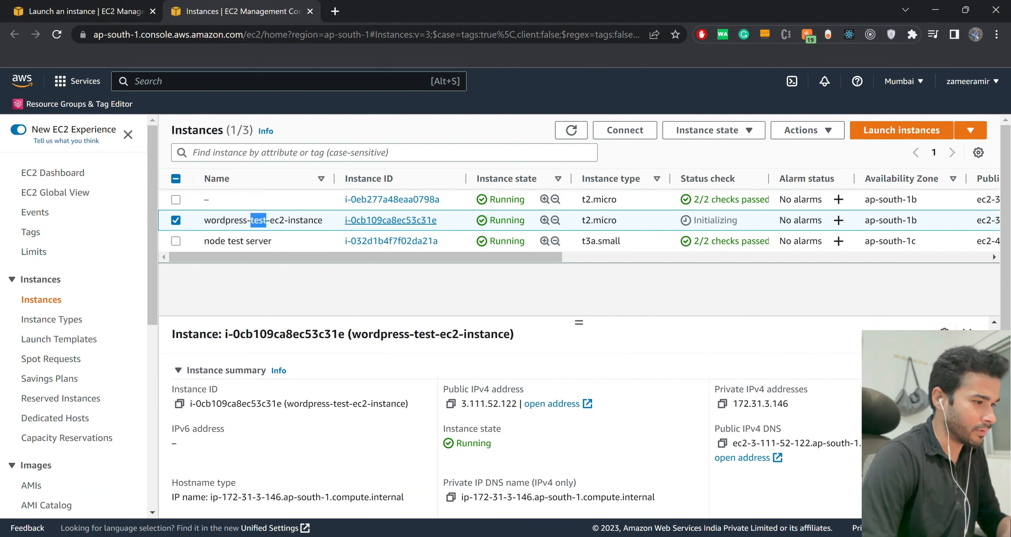
Open the details of wordpress-test-ec2-instance and check its instance state, system status check and instance status check.
left_click(391, 220)
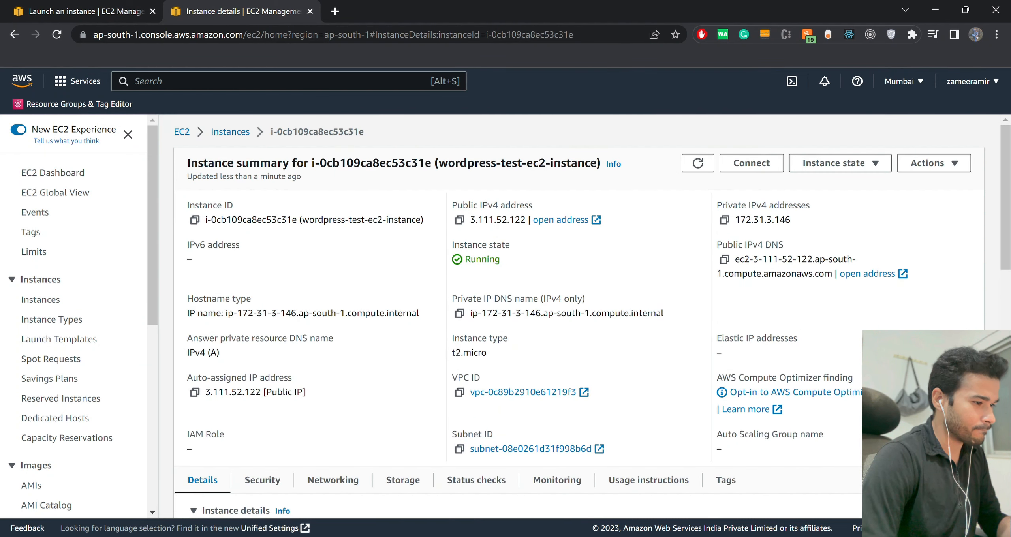
double_click(482, 259)
scroll(513, 316, "down", 6)
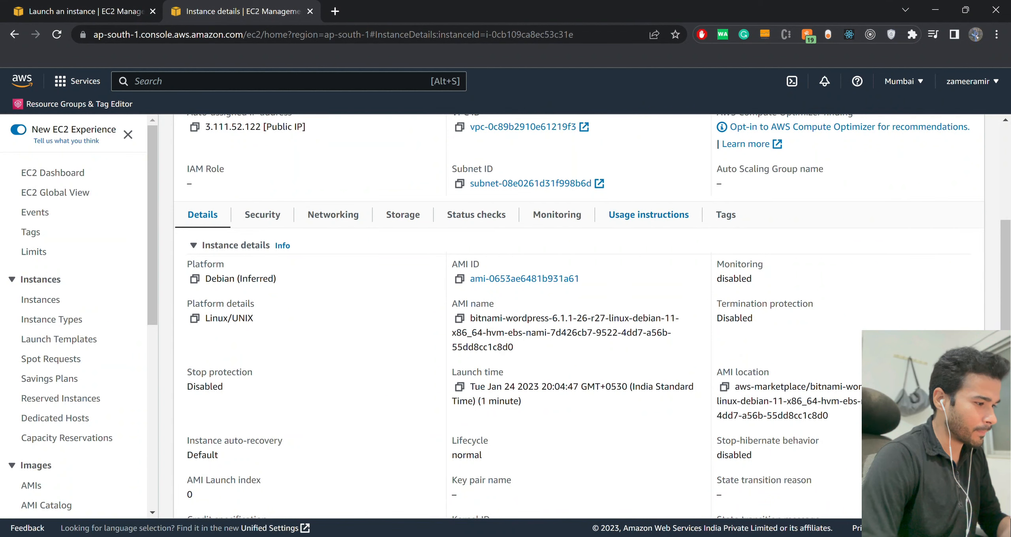
left_click(477, 214)
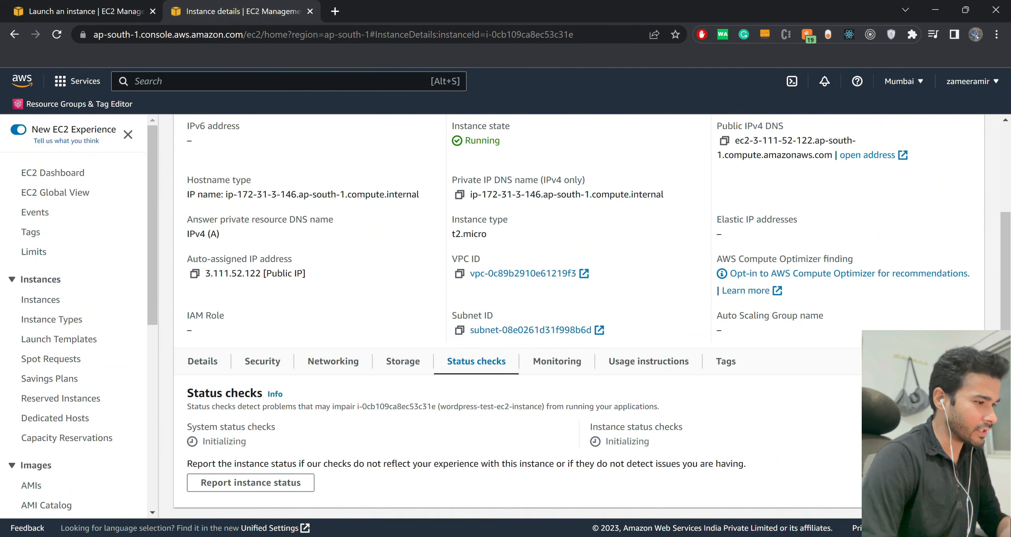
double_click(628, 441)
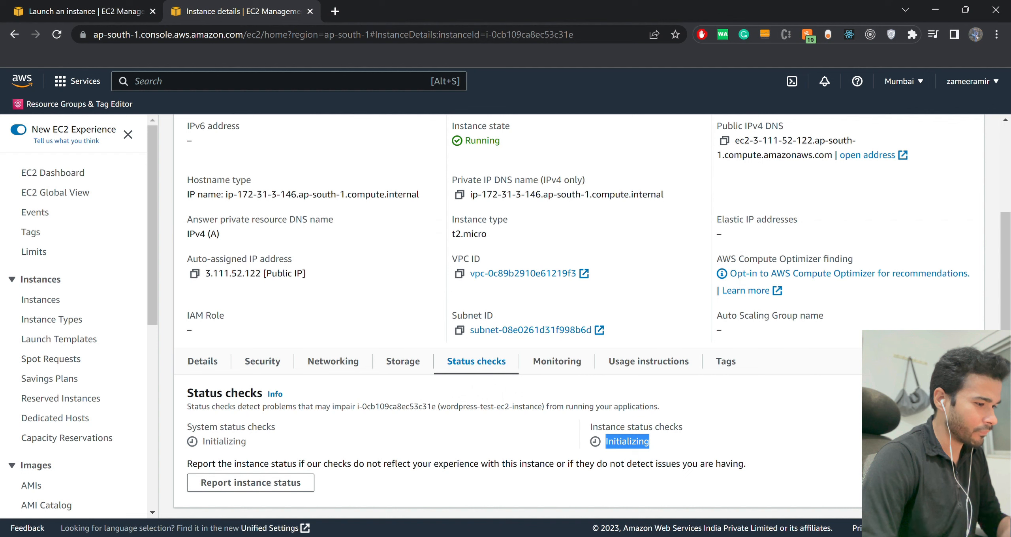
double_click(224, 441)
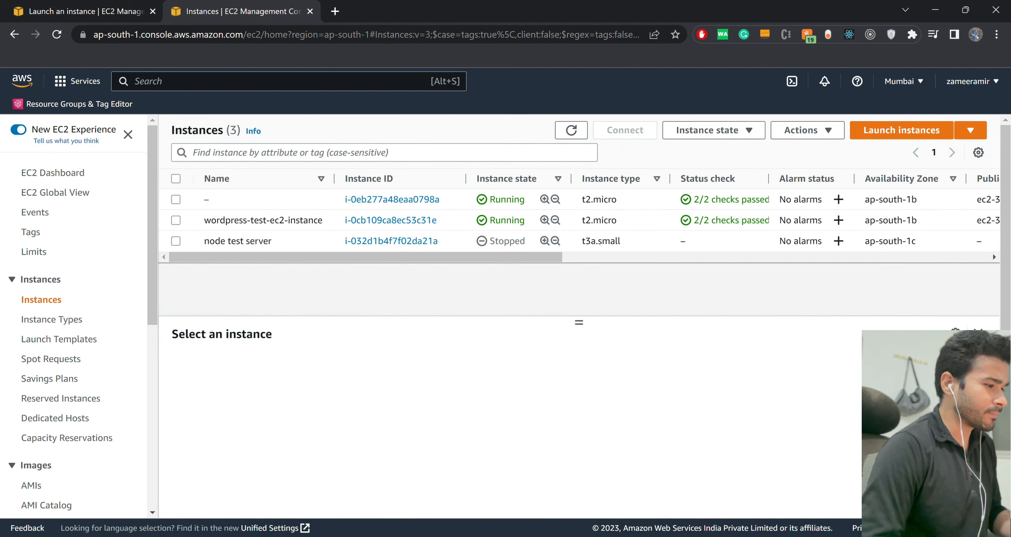
Open the details of wordpress-test-ec2-instance from the instances list and visit its public IPv4 DNS address in a new tab.
left_click(391, 220)
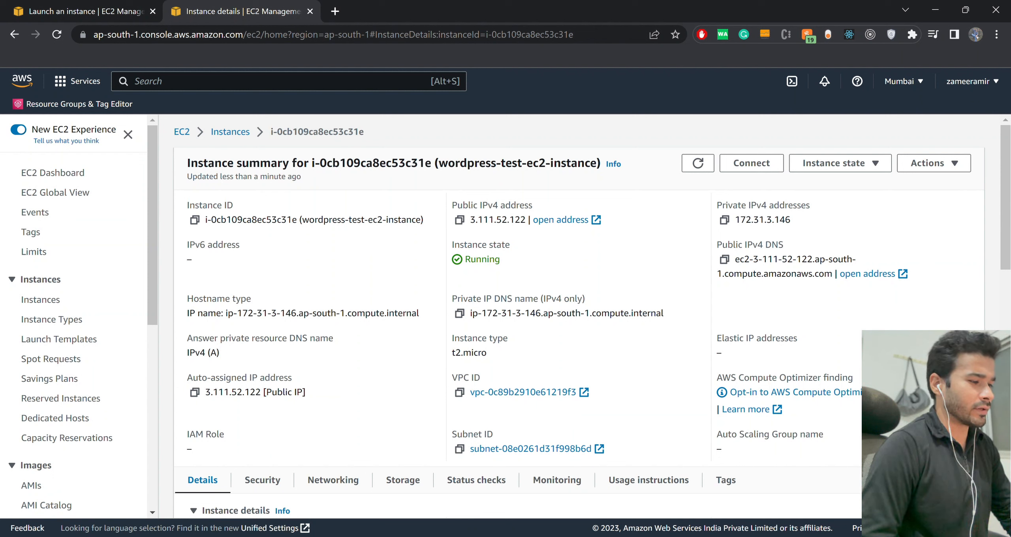
left_click_drag(457, 206, 516, 206)
left_click(516, 206)
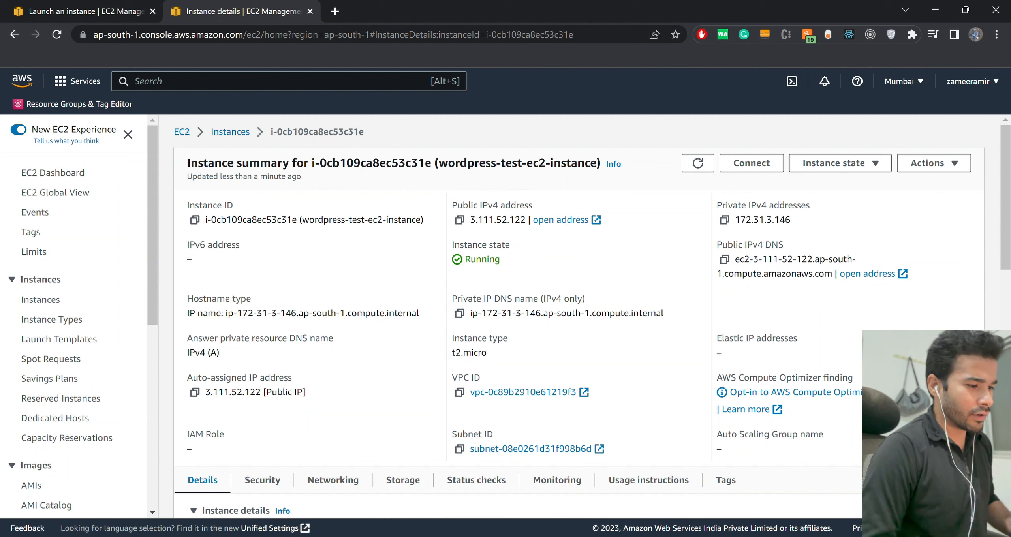
double_click(498, 220)
left_click(499, 220)
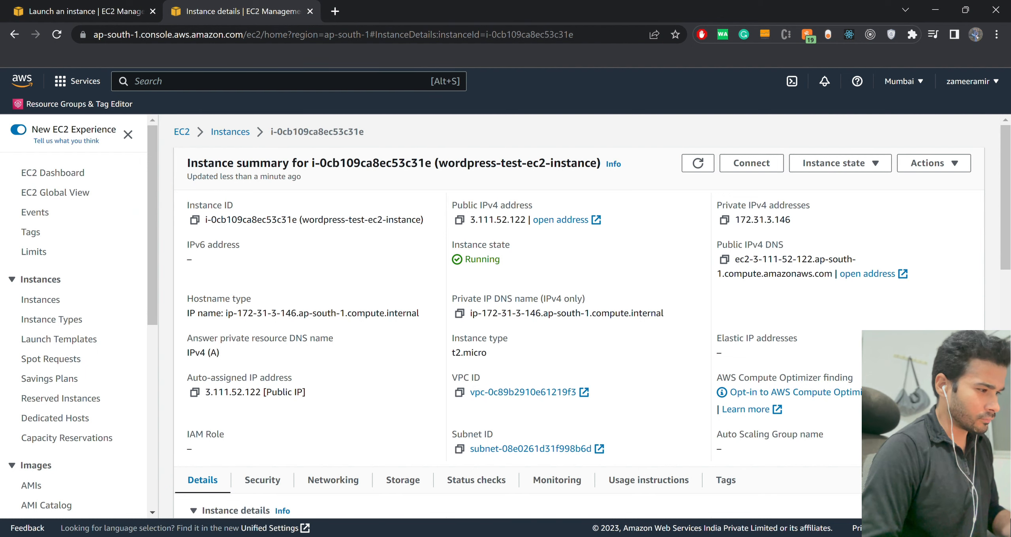
left_click(868, 274)
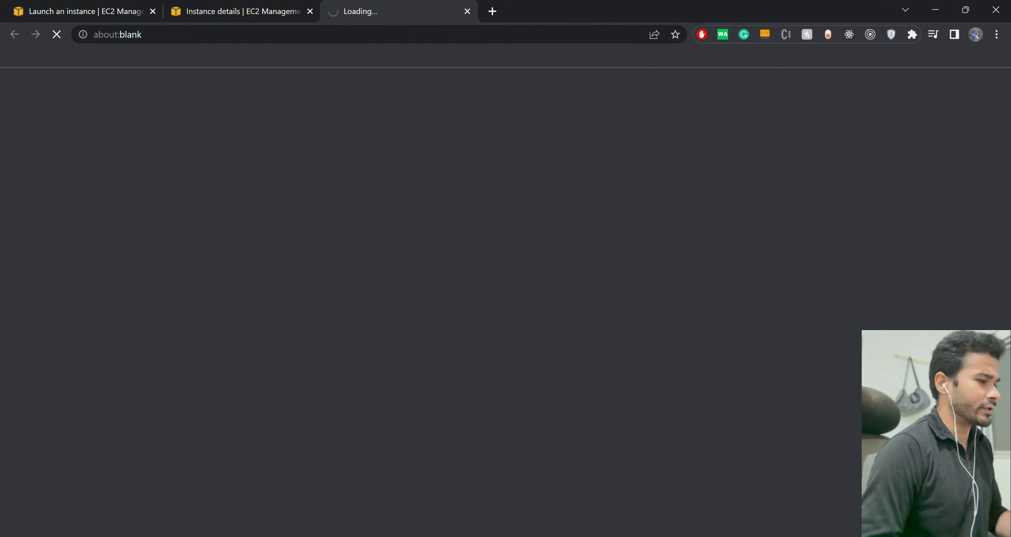
key("ctrl+shift+Tab")
key("ctrl+Tab")
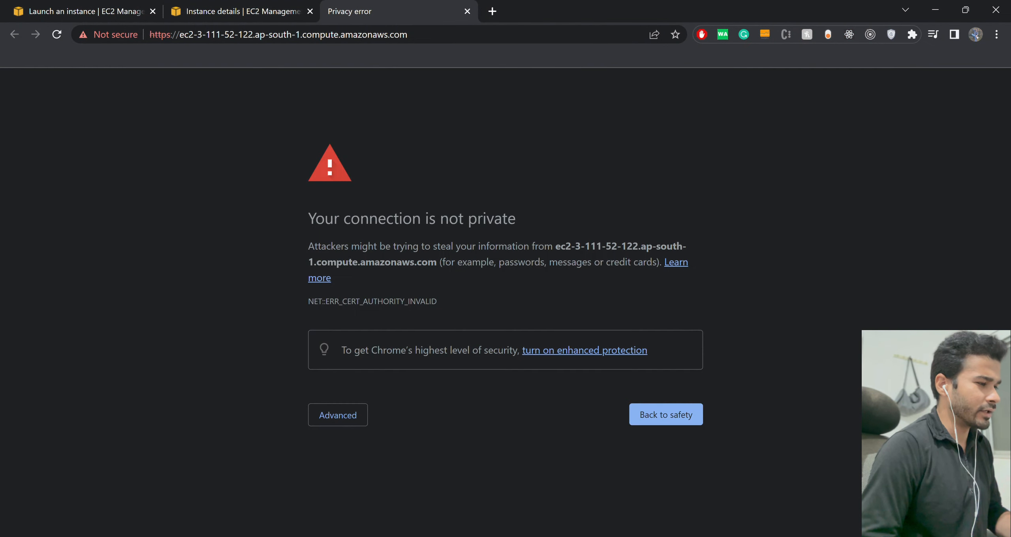
Change the protocol of the instance's web address from https to http and load the WordPress site.
key("alt")
key("alt+d")
key("Right")
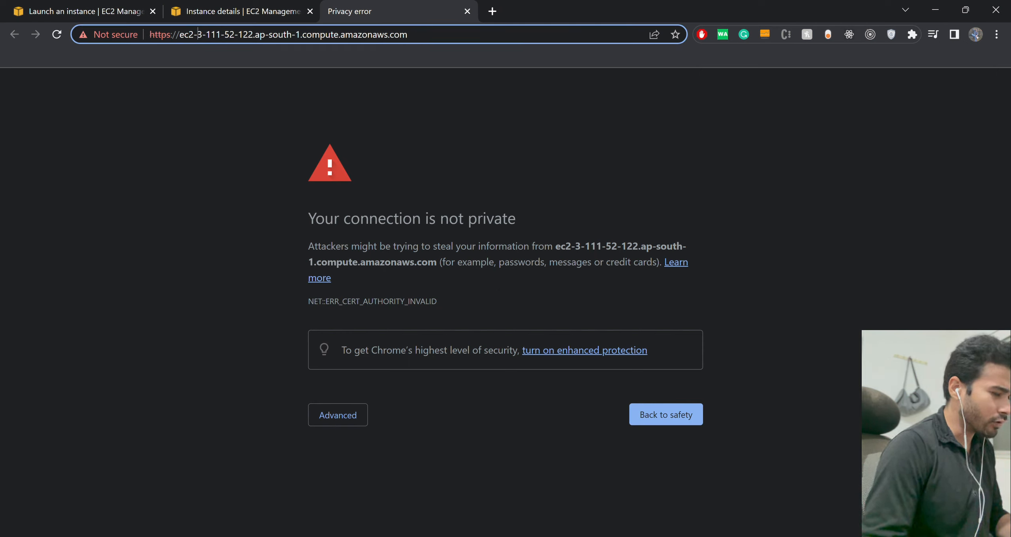
key("Left")
key("Left")
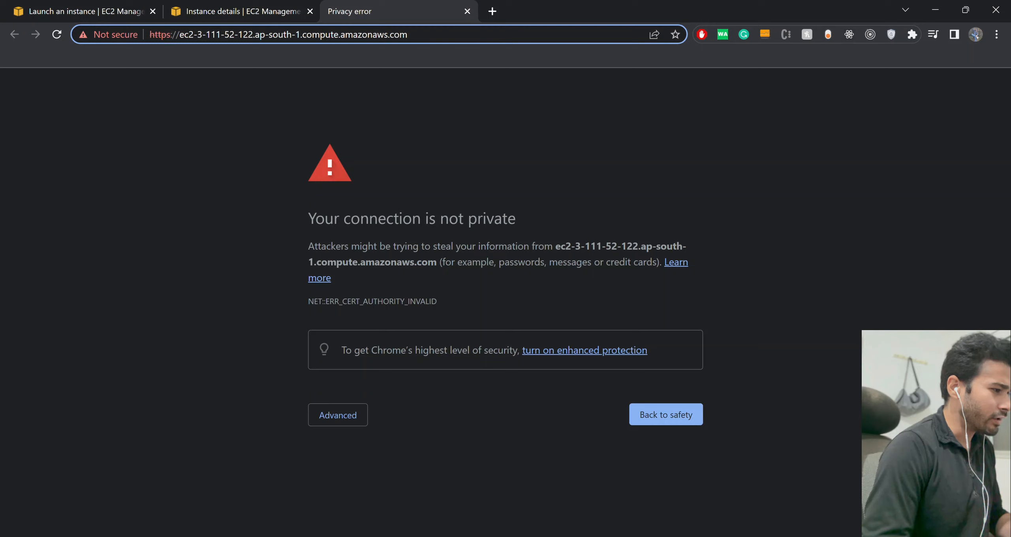
key("shift+Left")
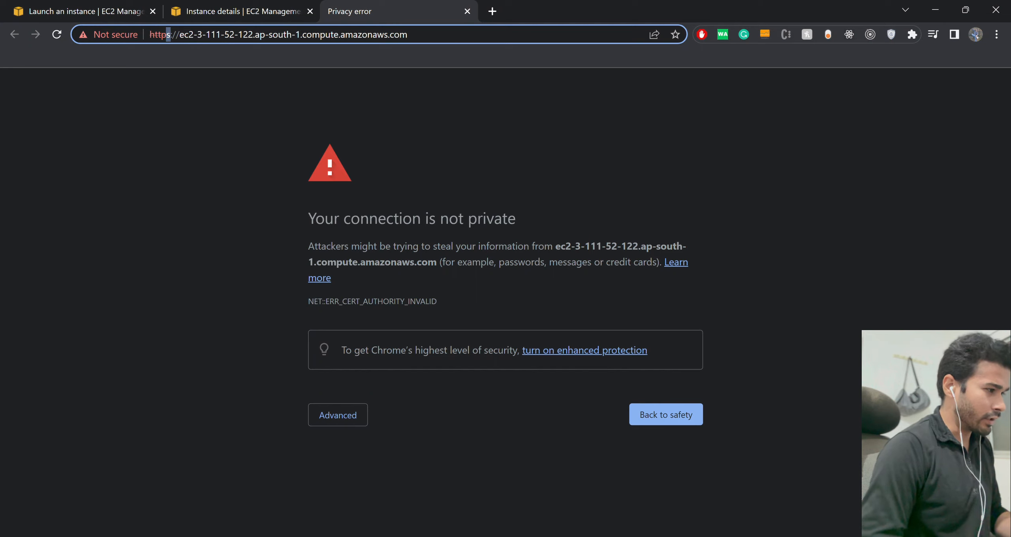
key("BackSpace")
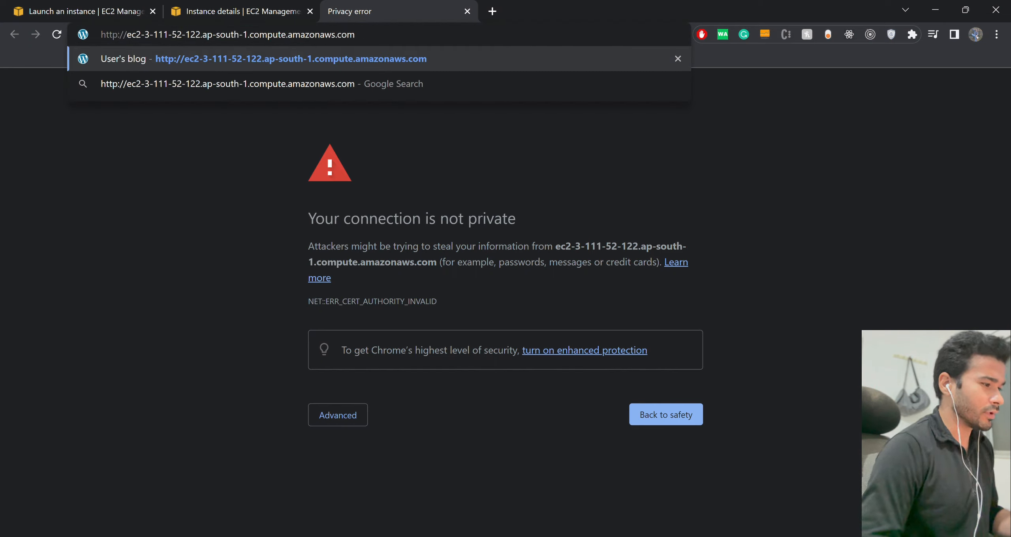
key("Return")
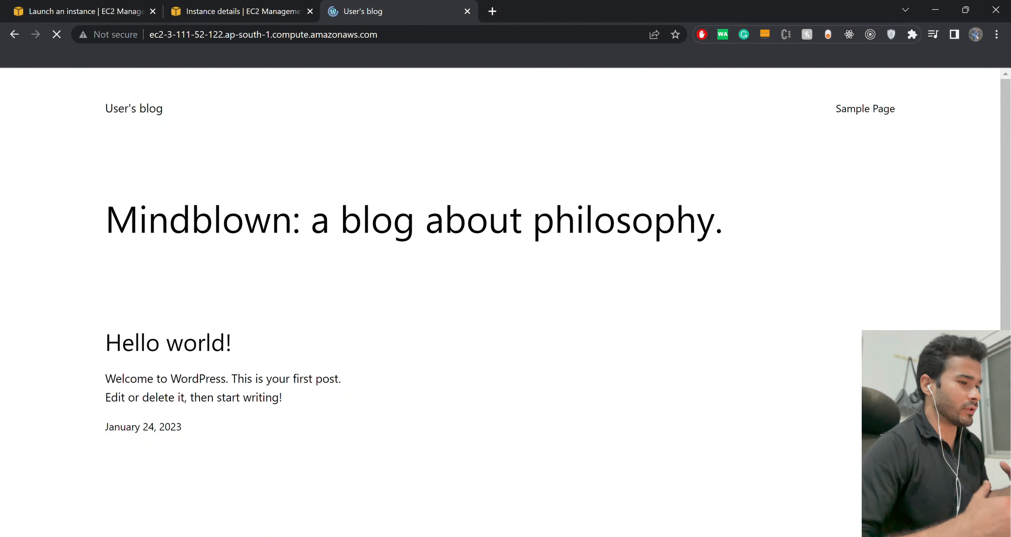
double_click(378, 219)
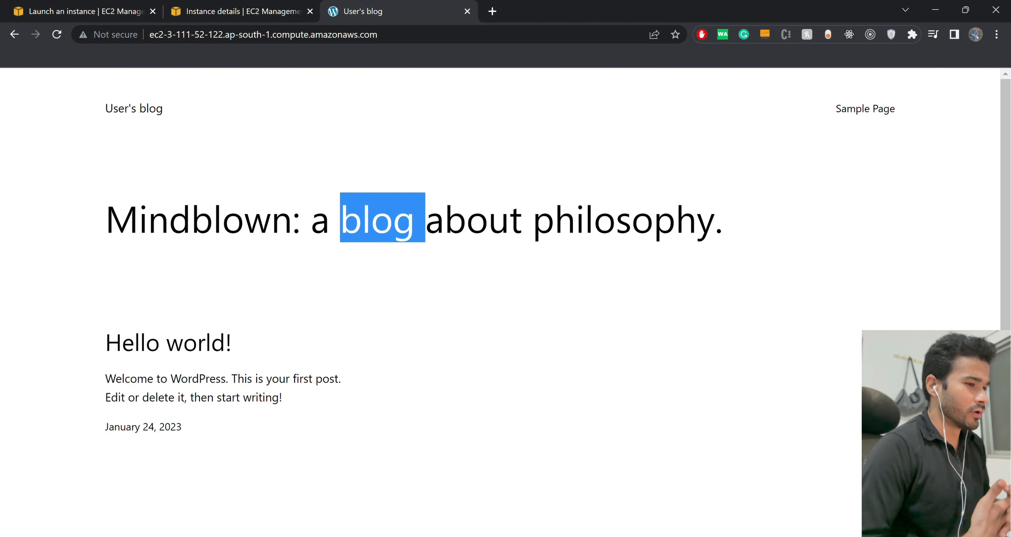
left_click(380, 221)
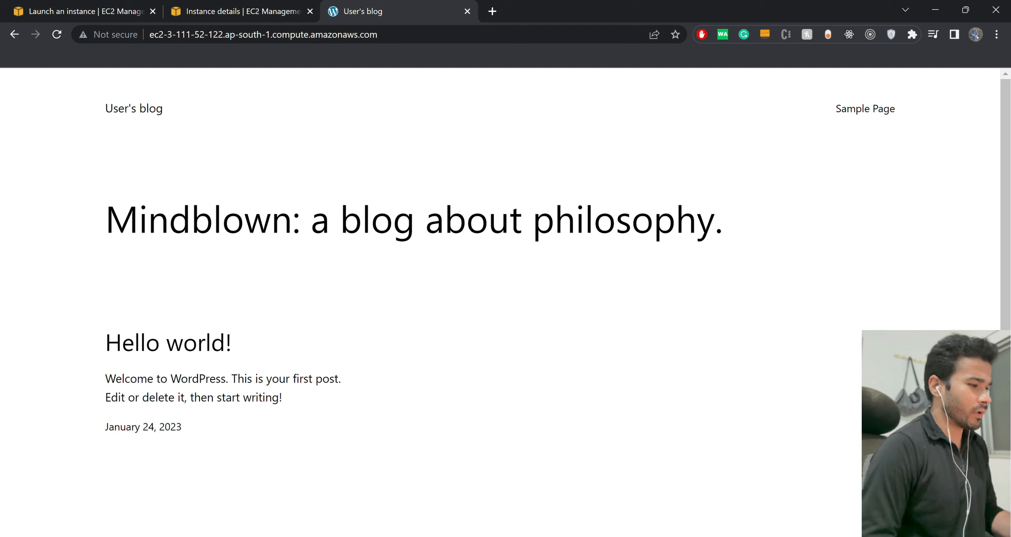
double_click(379, 221)
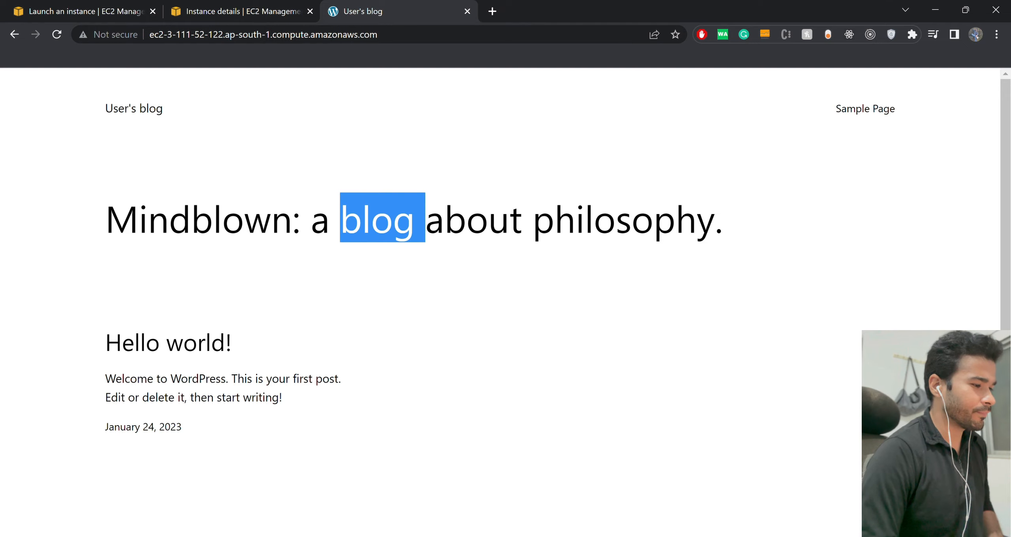
left_click(379, 220)
key("ctrl+shift+Tab")
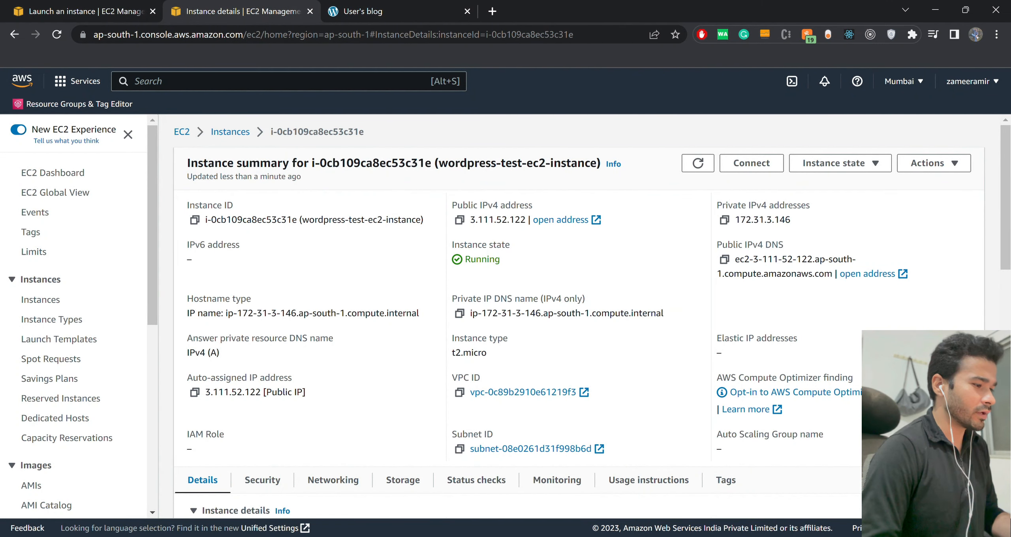
key("ctrl+Tab")
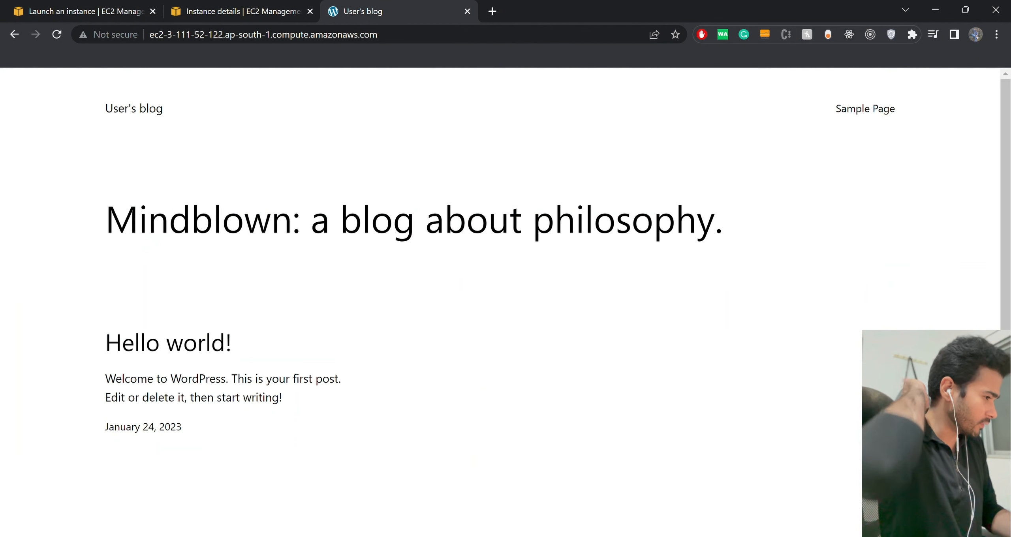
double_click(379, 221)
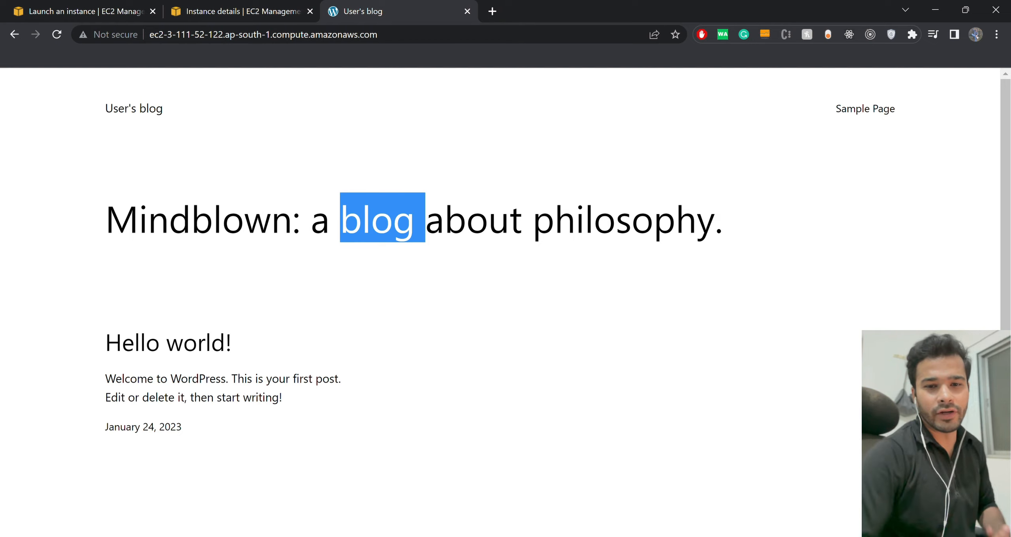
left_click(382, 220)
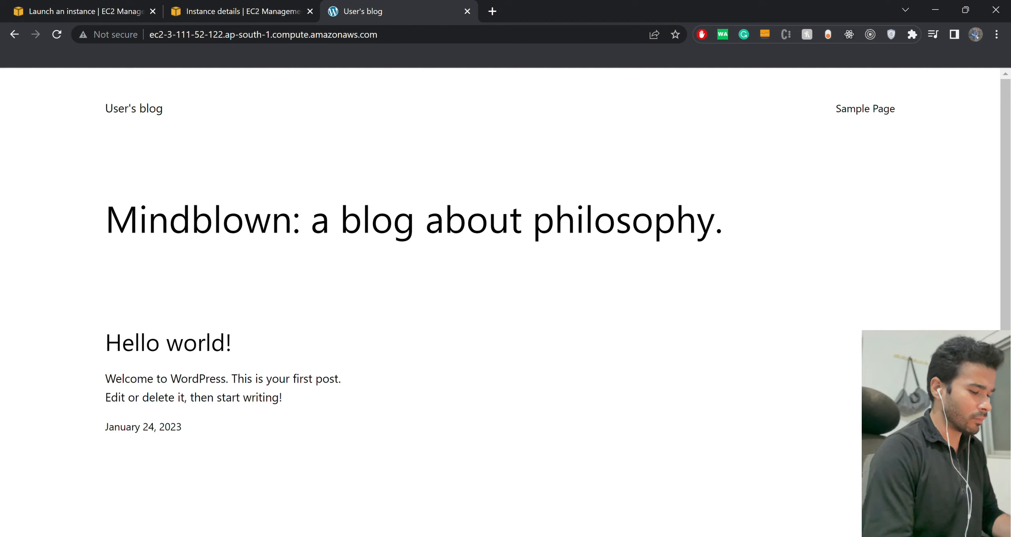
Append /wp-admin to the site's address and load the WordPress login page.
key("ctrl+l")
key("Right")
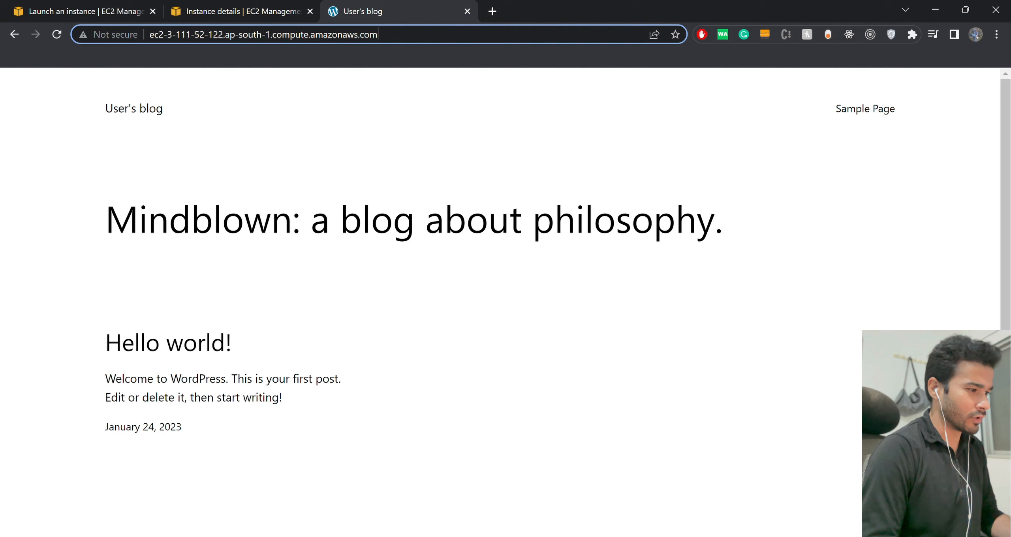
type("/wp-admin")
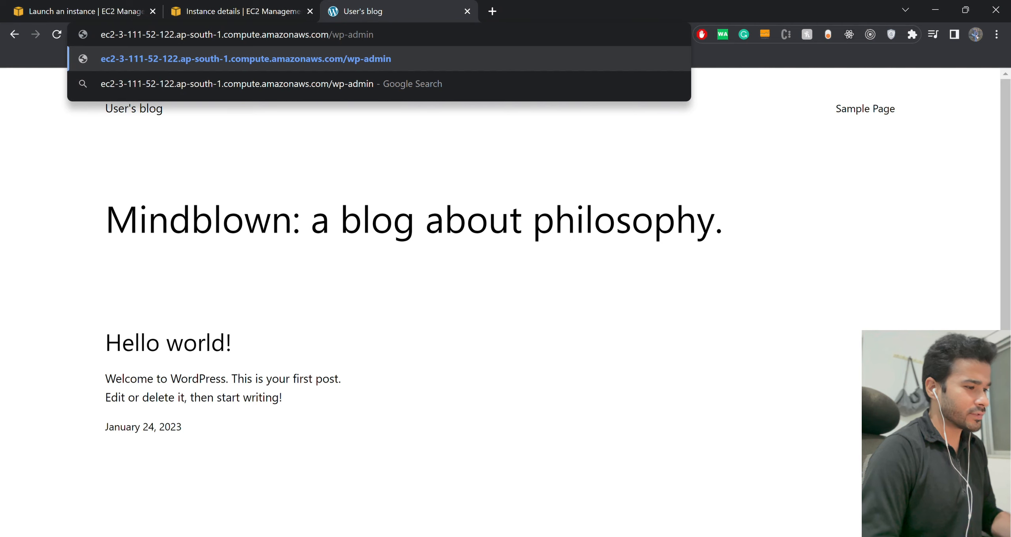
key("Return")
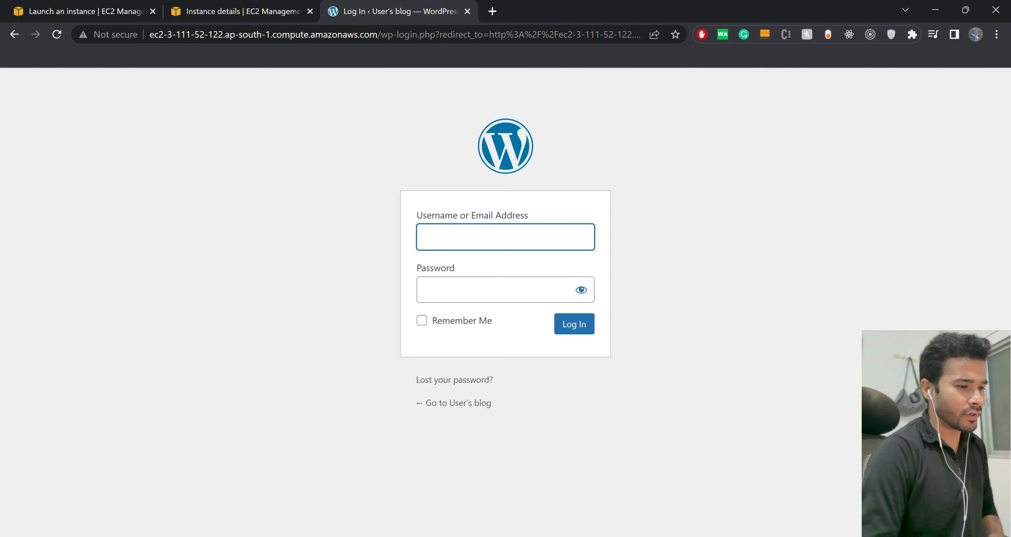
Open the system log of wordpress-test-ec2-instance and find the default Bitnami application username and password in it.
key("ctrl+shift+Tab")
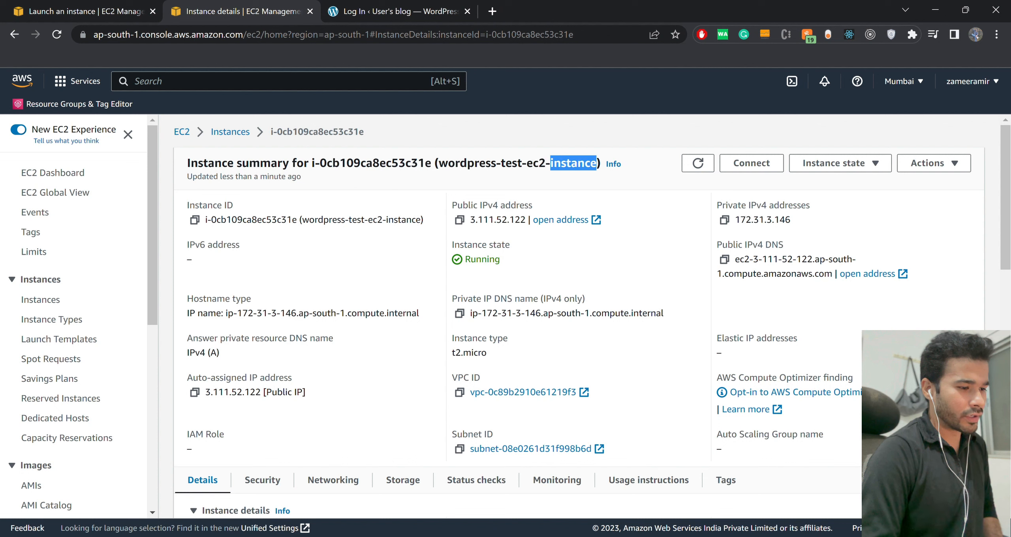
left_click(934, 163)
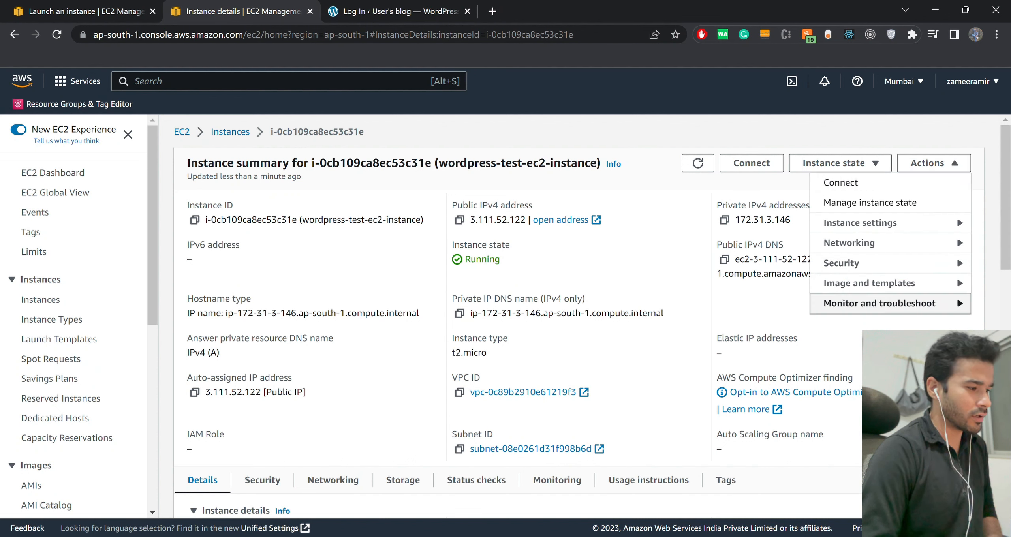
left_click(957, 297)
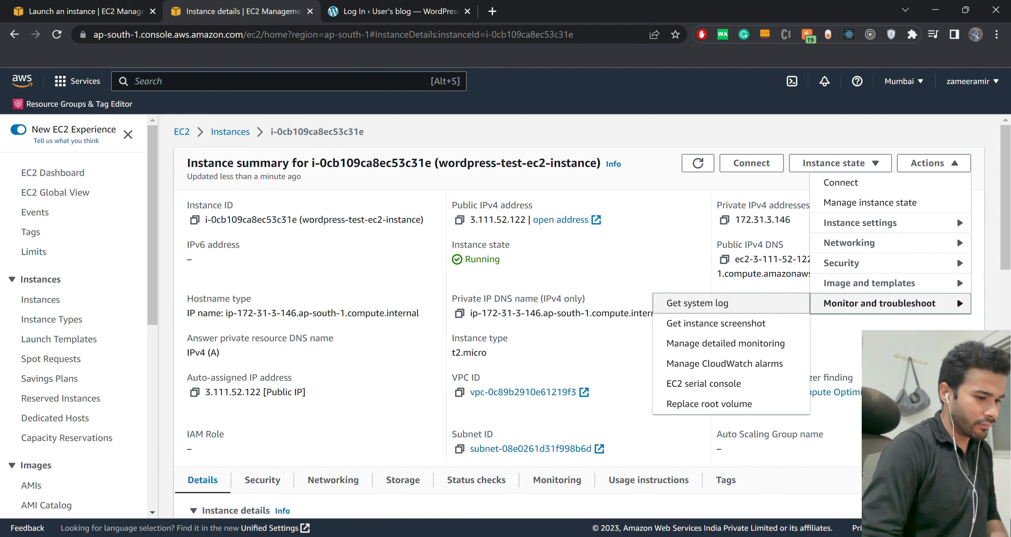
left_click(697, 303)
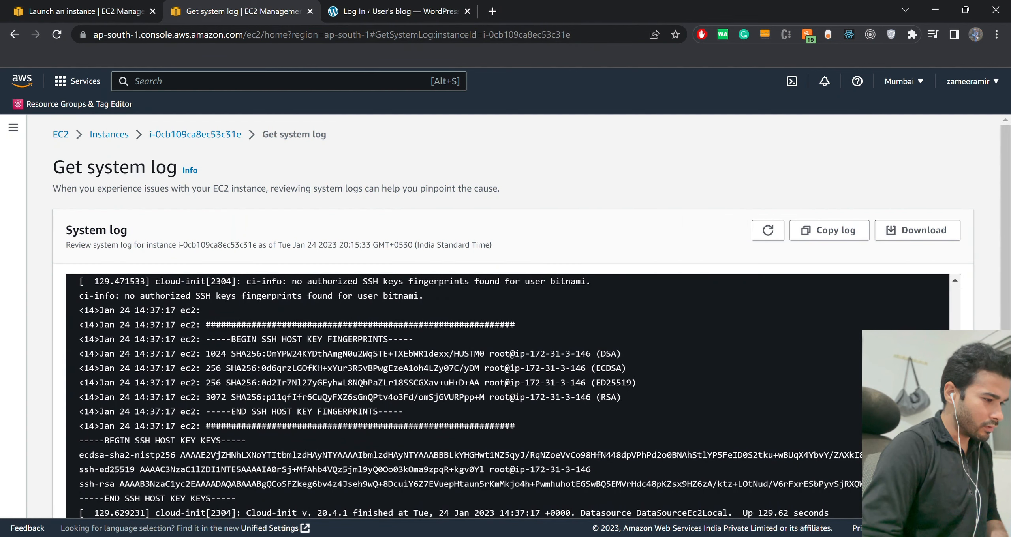
scroll(510, 395, "up", 5)
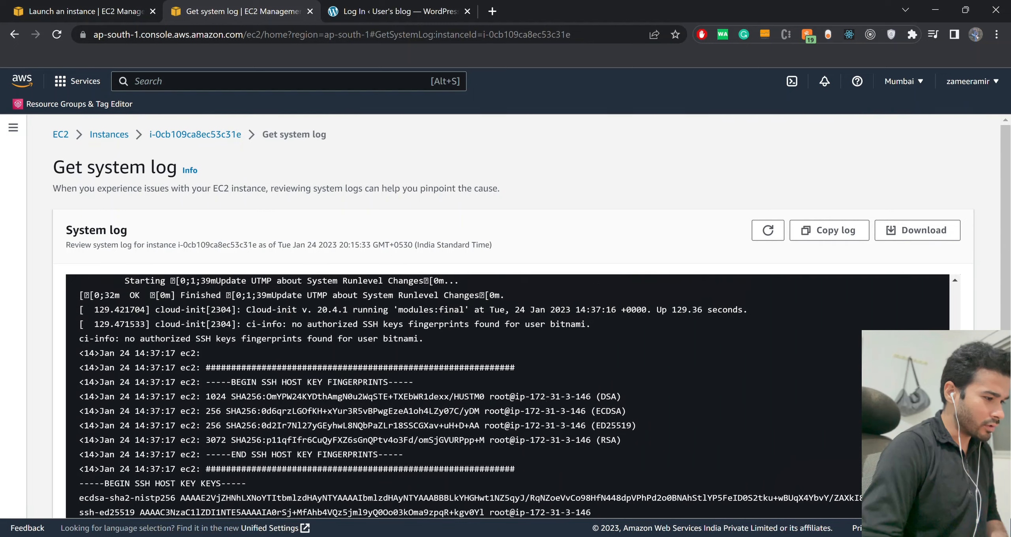
scroll(509, 395, "up", 15)
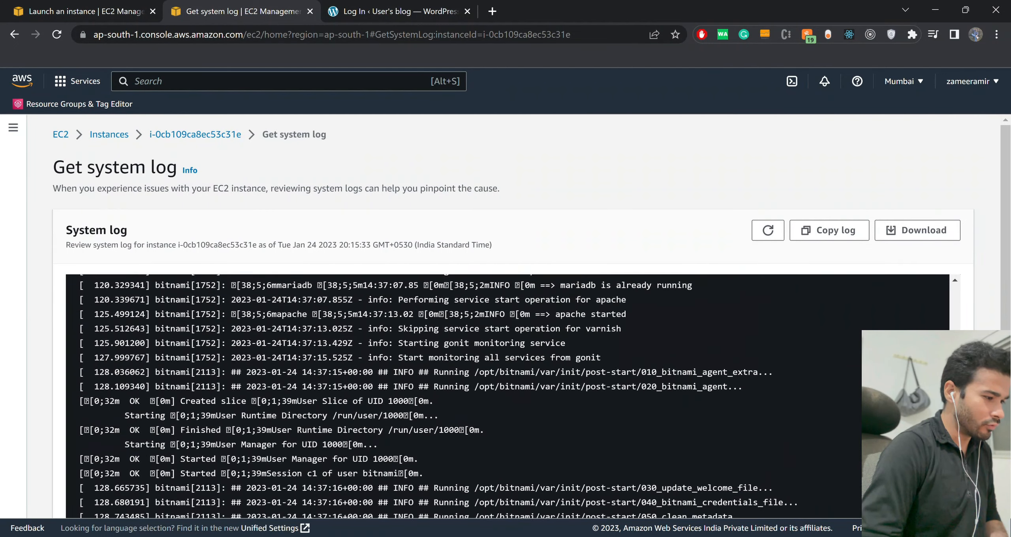
scroll(509, 395, "up", 6)
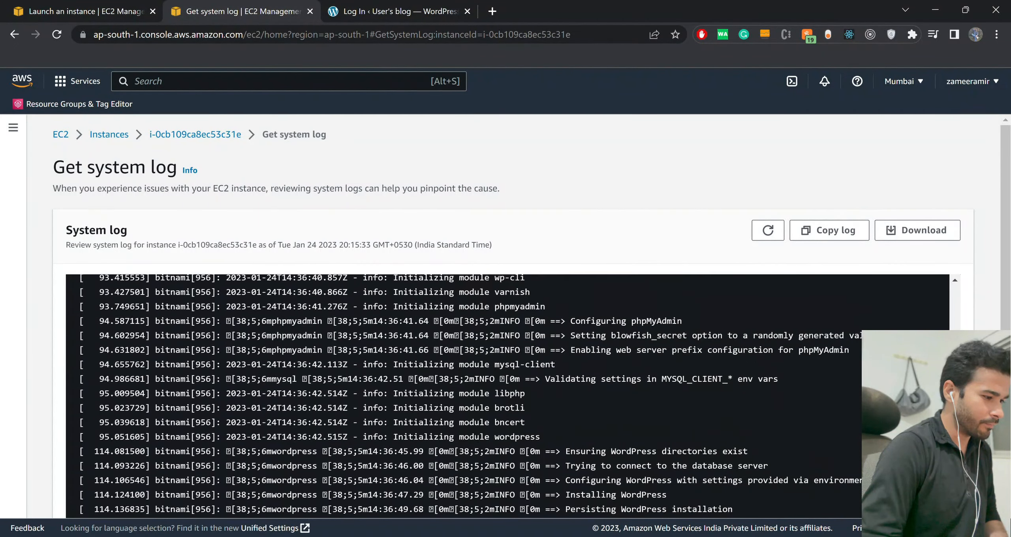
scroll(509, 395, "up", 10)
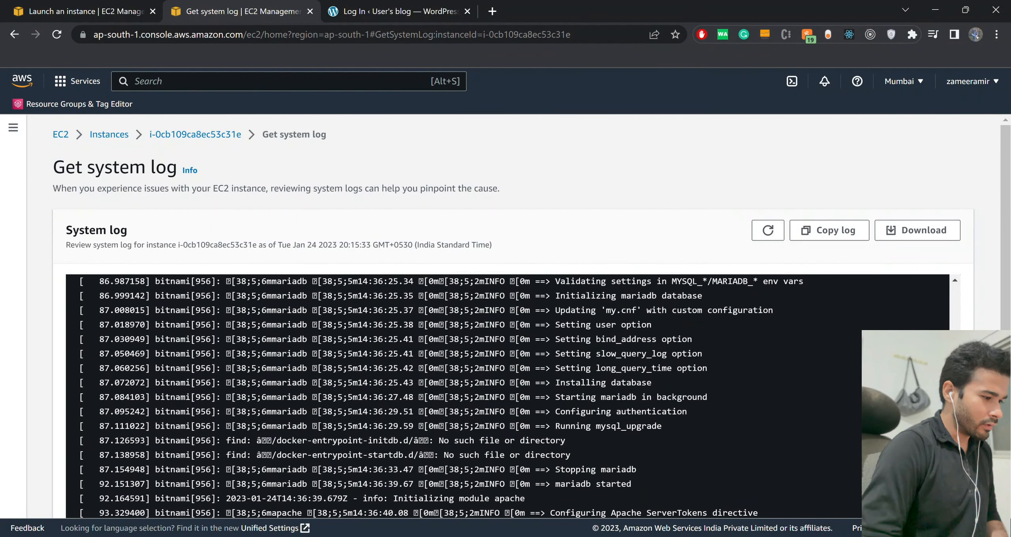
scroll(509, 395, "up", 2)
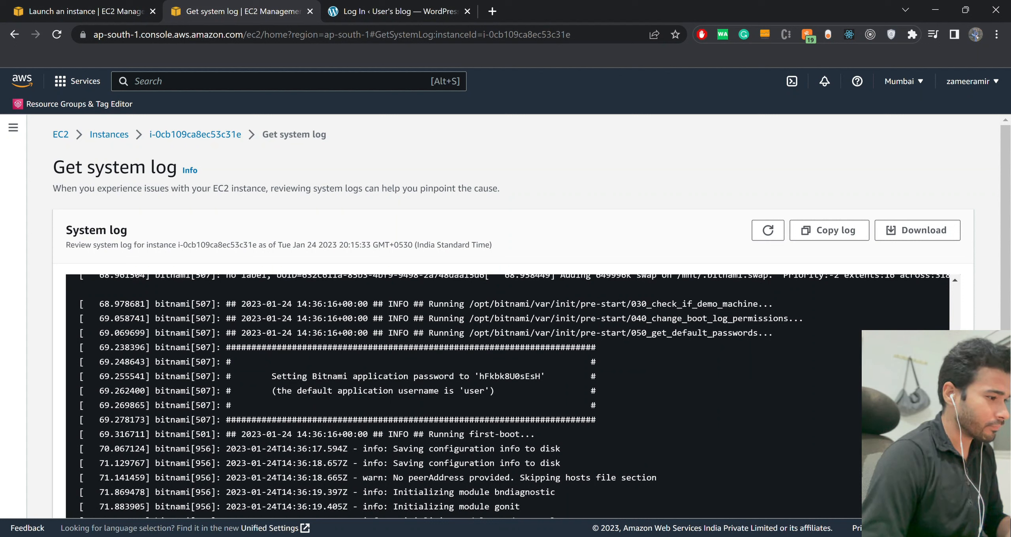
double_click(474, 391)
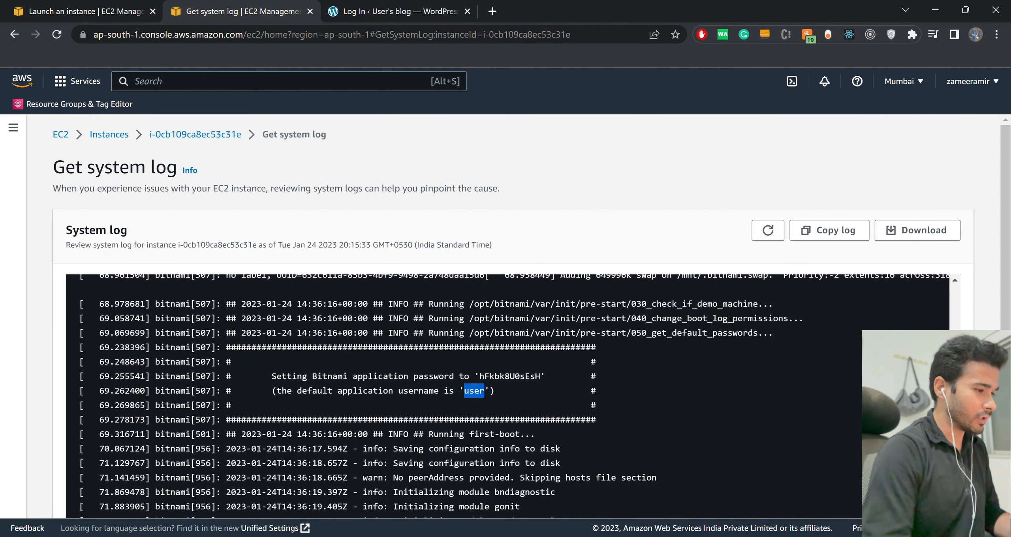
Log in to WordPress with the username user and the application password copied from the system log, revealing the entered password before submitting.
key("ctrl+Tab")
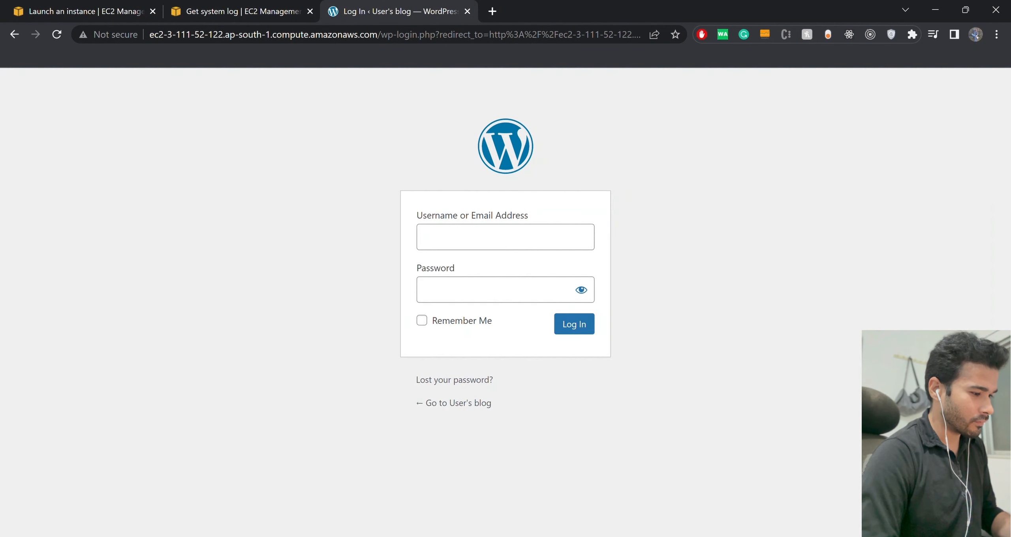
left_click(505, 237)
type("user")
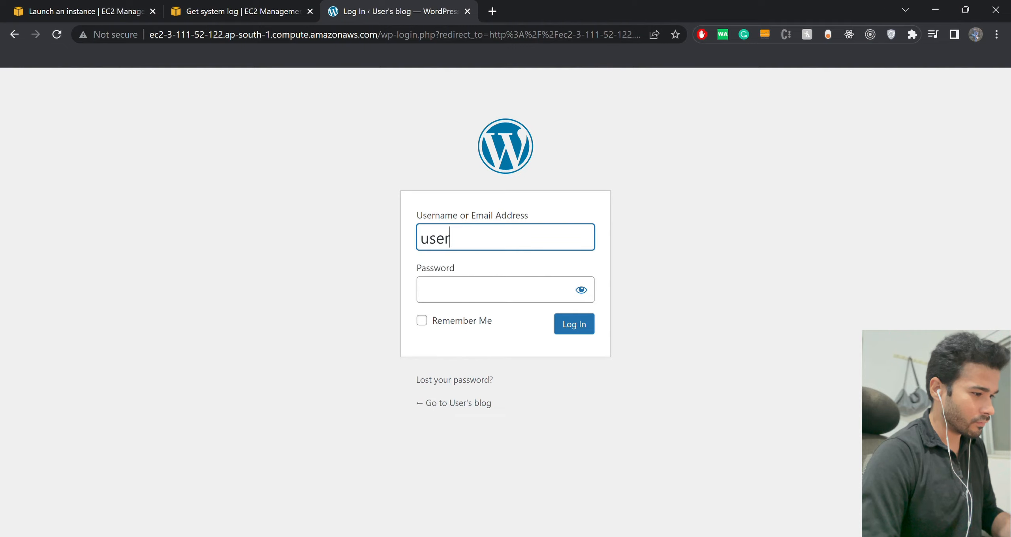
key("ctrl+shift+Tab")
double_click(510, 377)
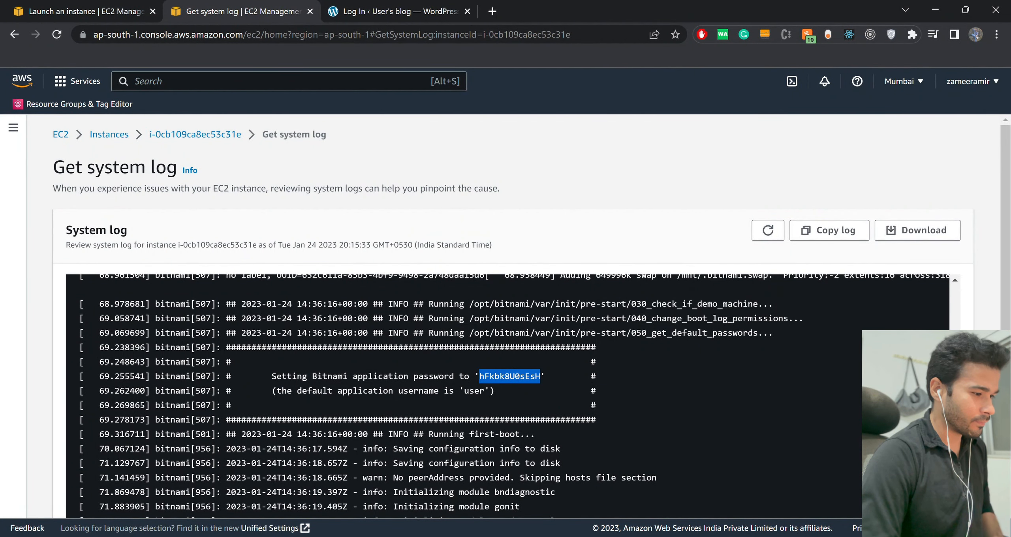
key("ctrl+Tab")
key("Tab")
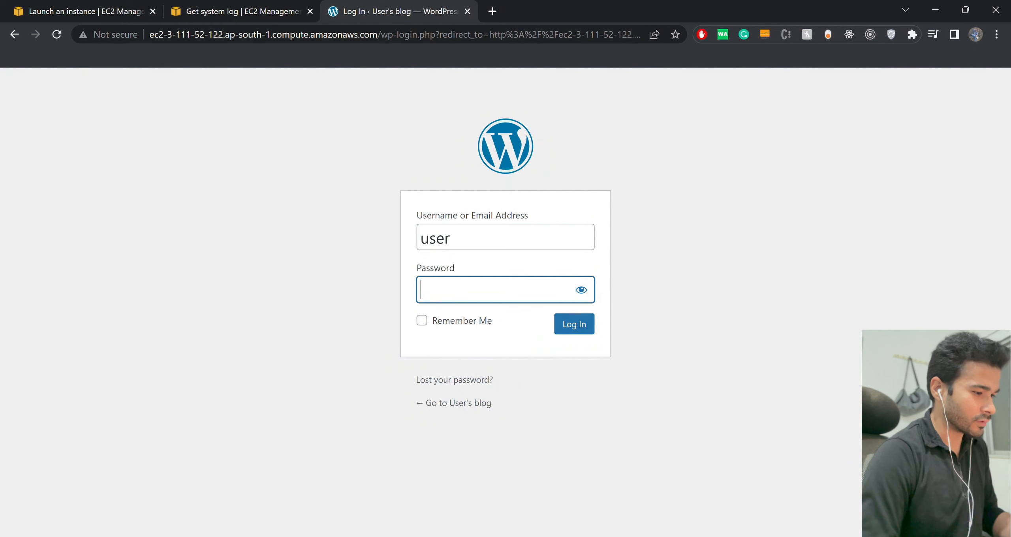
key("ctrl+v")
left_click(581, 290)
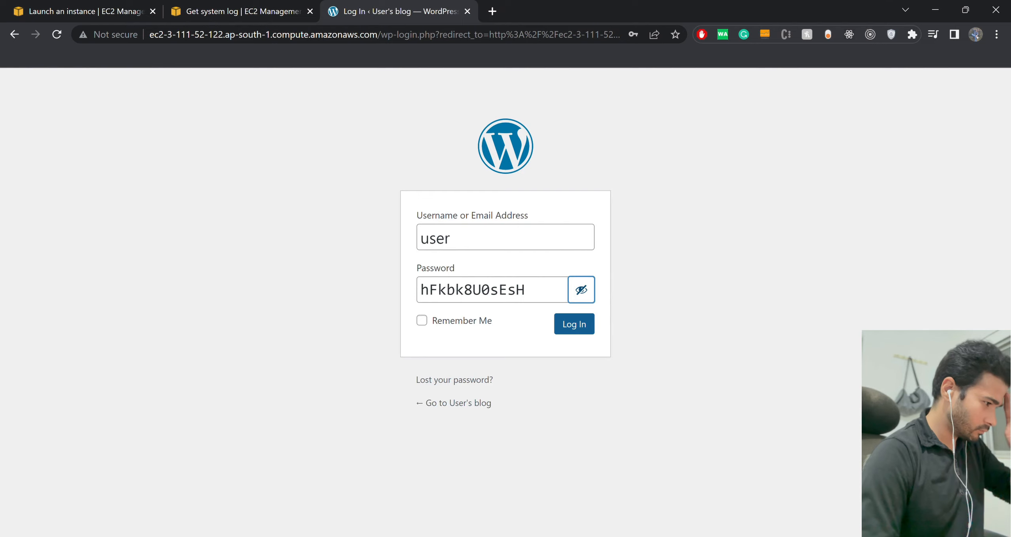
left_click(574, 324)
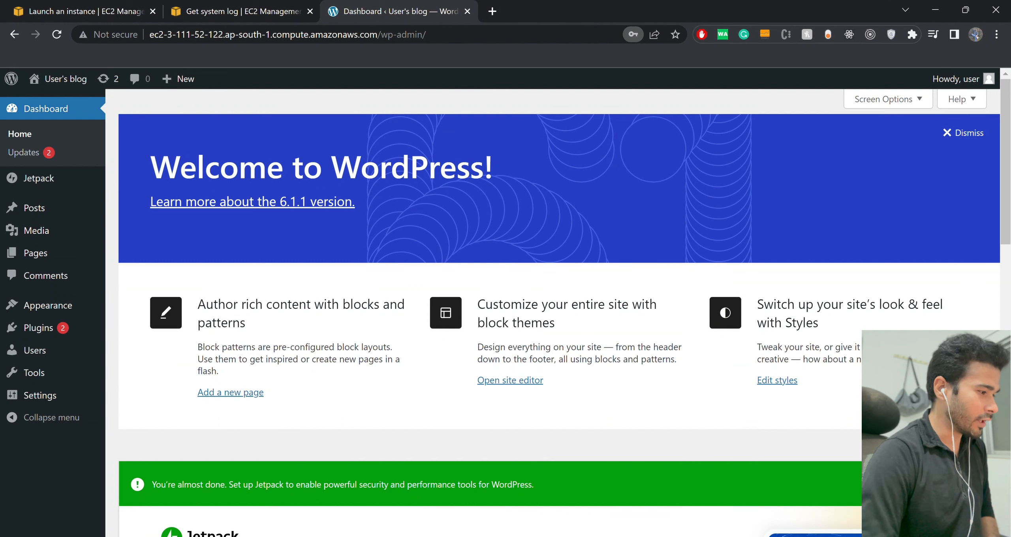
Open the "Hello world!" post from the posts list for editing and go through the block editor welcome guide to its end.
left_click(34, 208)
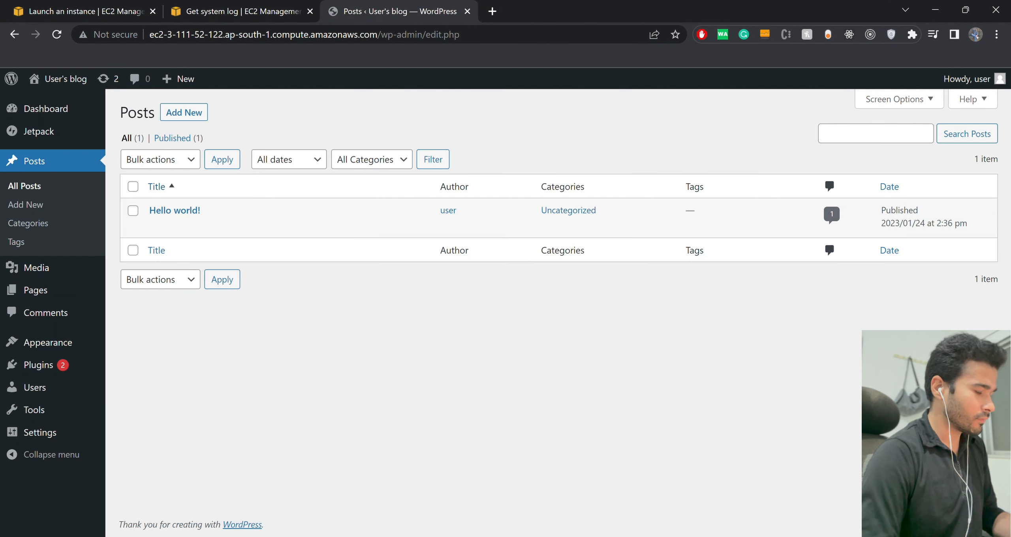
left_click(157, 226)
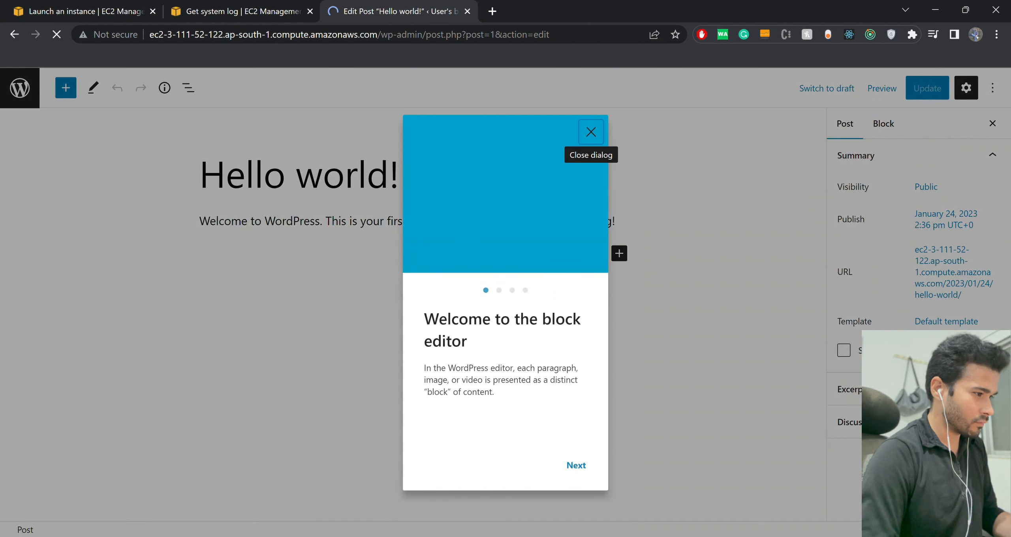
left_click(577, 466)
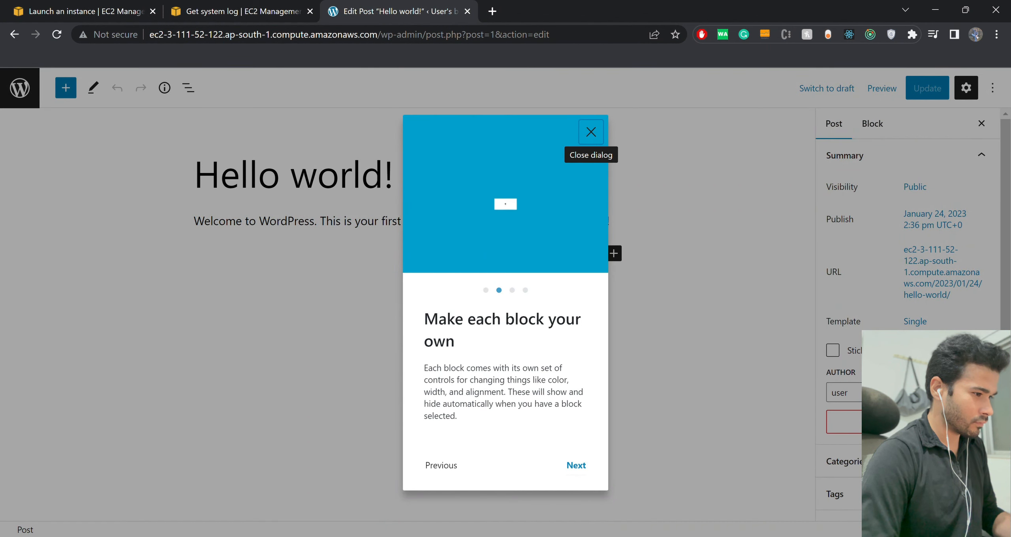
left_click(577, 465)
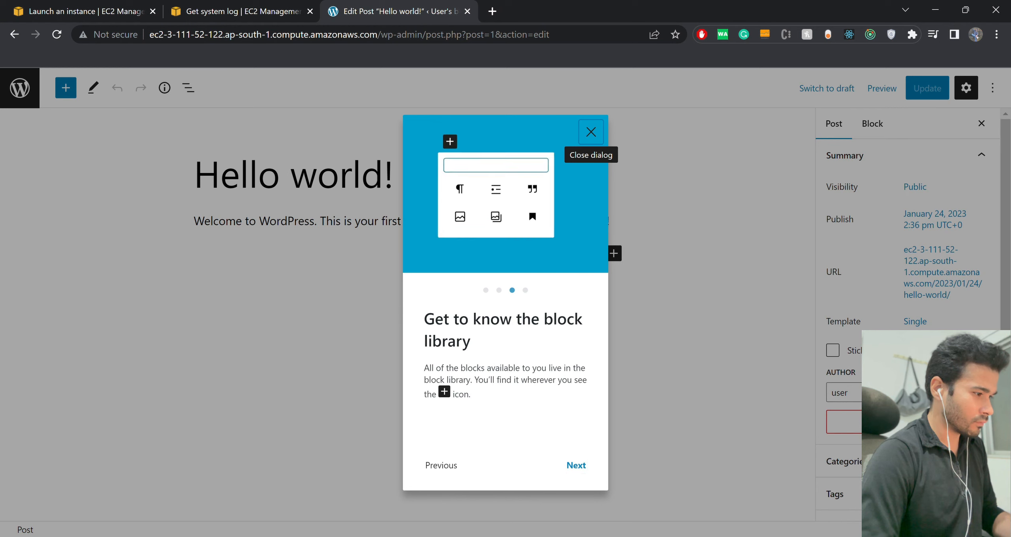
left_click(576, 466)
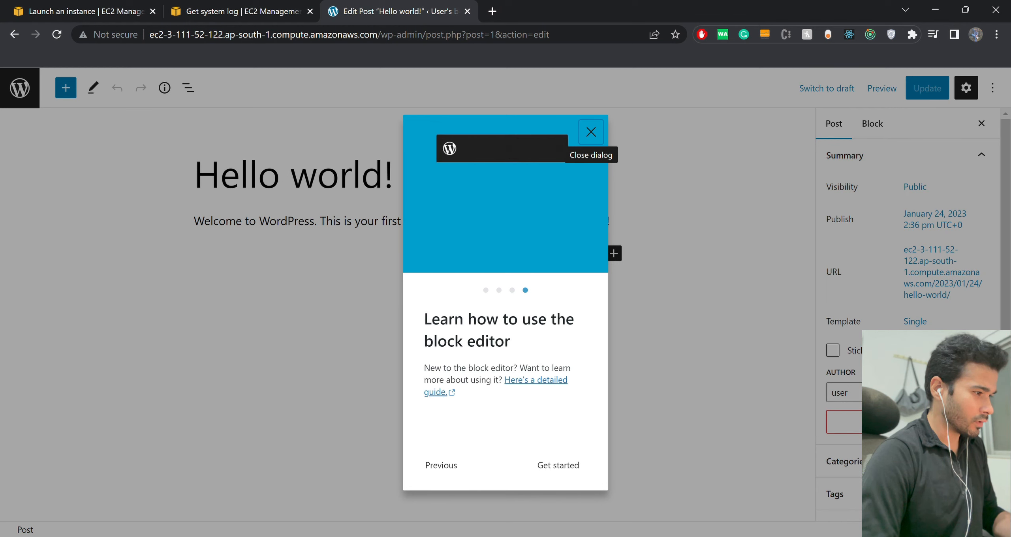
left_click(573, 465)
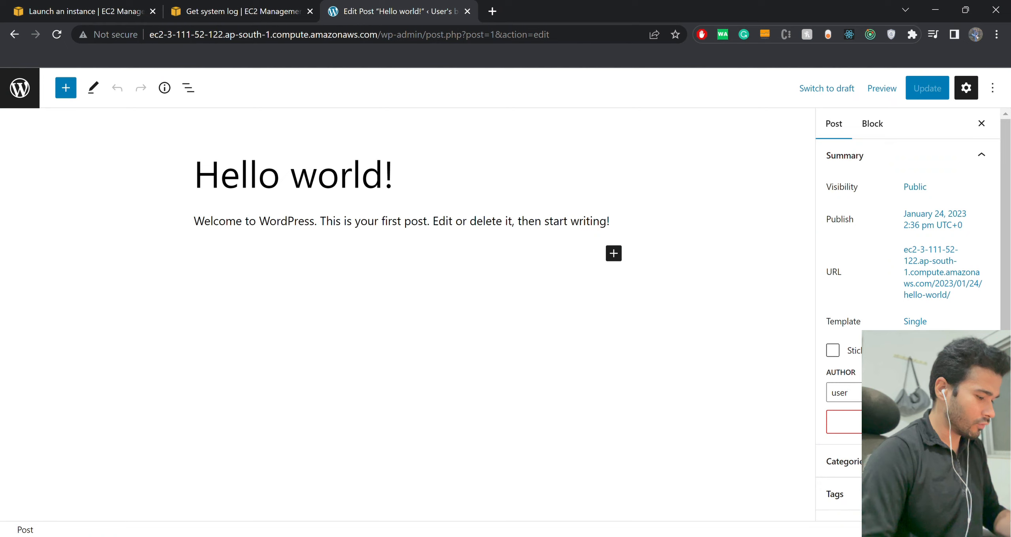
Copy the site's domain from the post editor's address and load the blog's home page in a new tab.
left_click(419, 34)
left_click(378, 34)
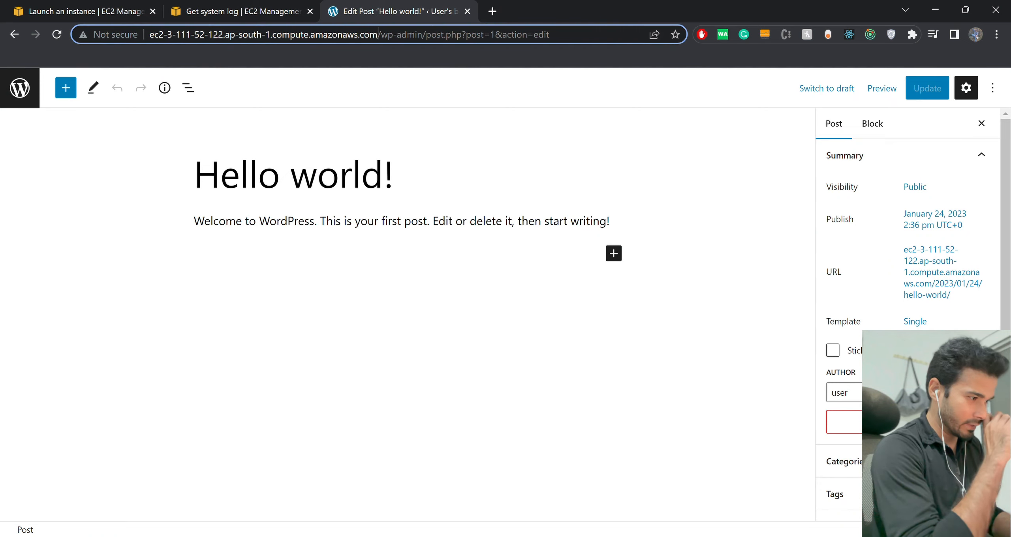
key("shift+Home")
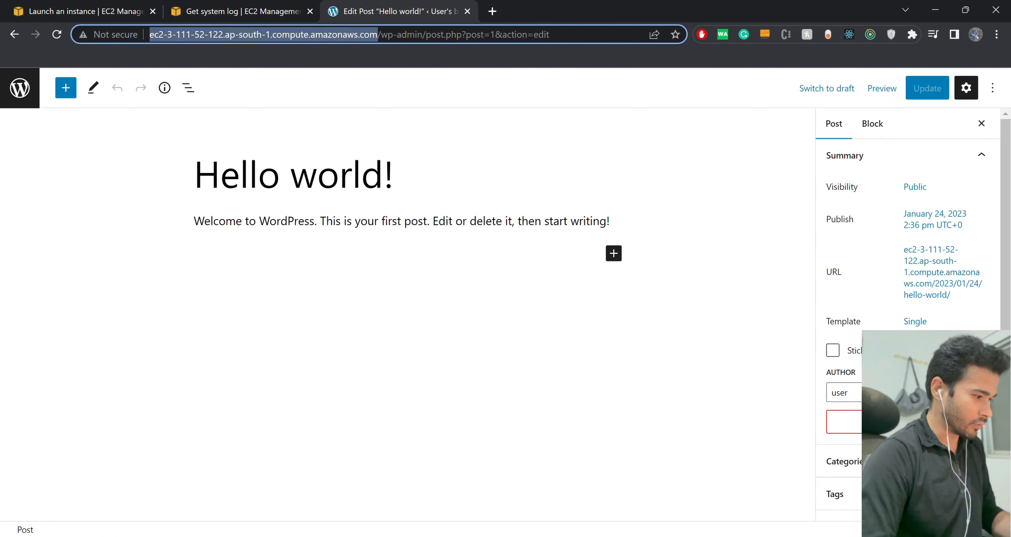
key("ctrl+c")
key("ctrl+t")
key("ctrl+v")
key("Return")
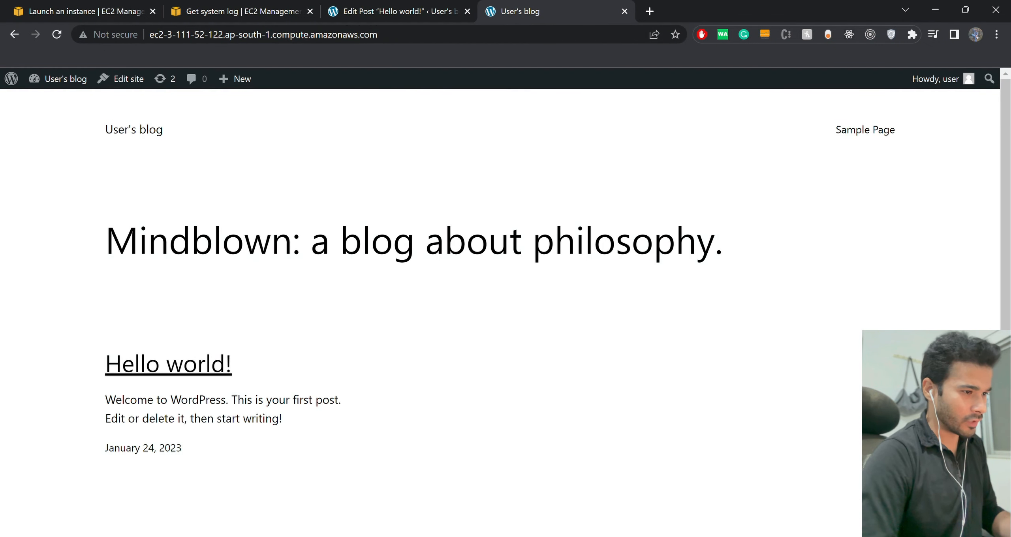
Change the title of the open post to "Hello world1!" in the editor and save the update.
key("ctrl+shift+Tab")
left_click(384, 174)
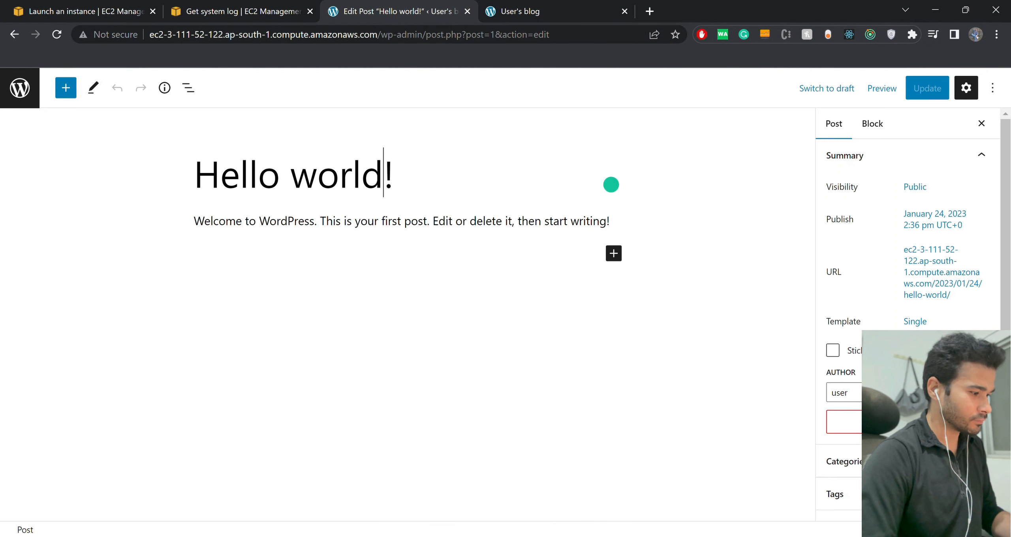
type("1")
key("ctrl+s")
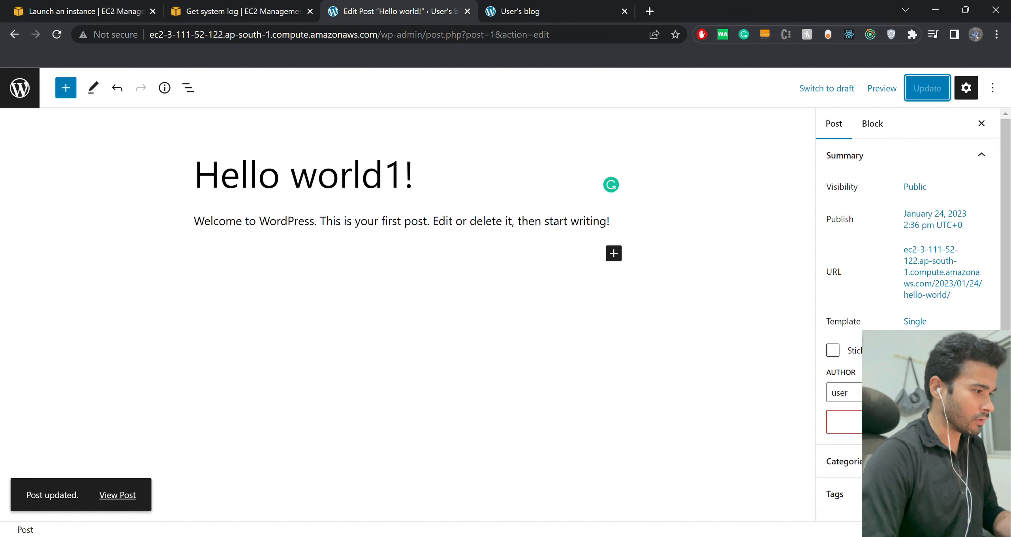
Reload the blog's home page to check the edited post title.
key("ctrl+Tab")
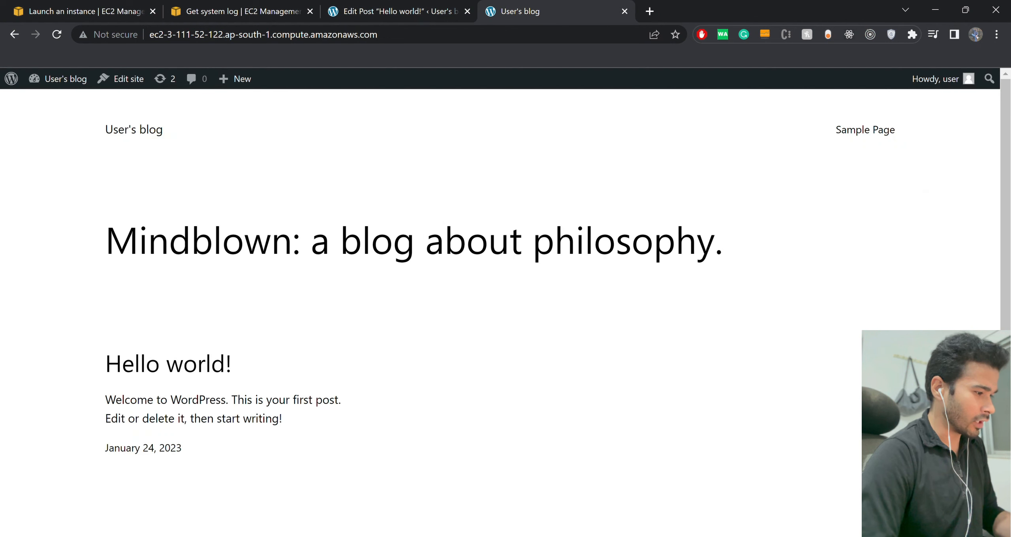
key("ctrl+l")
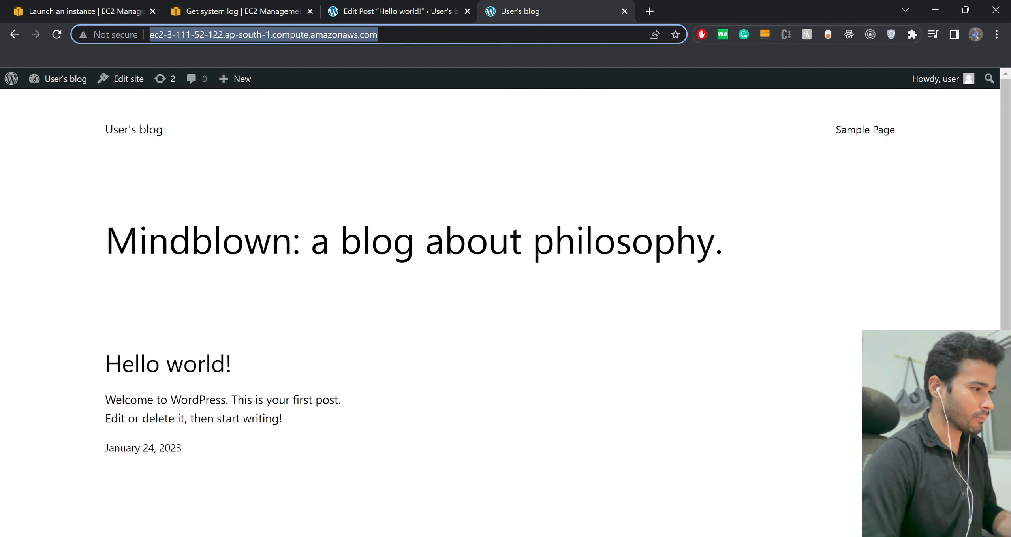
key("Return")
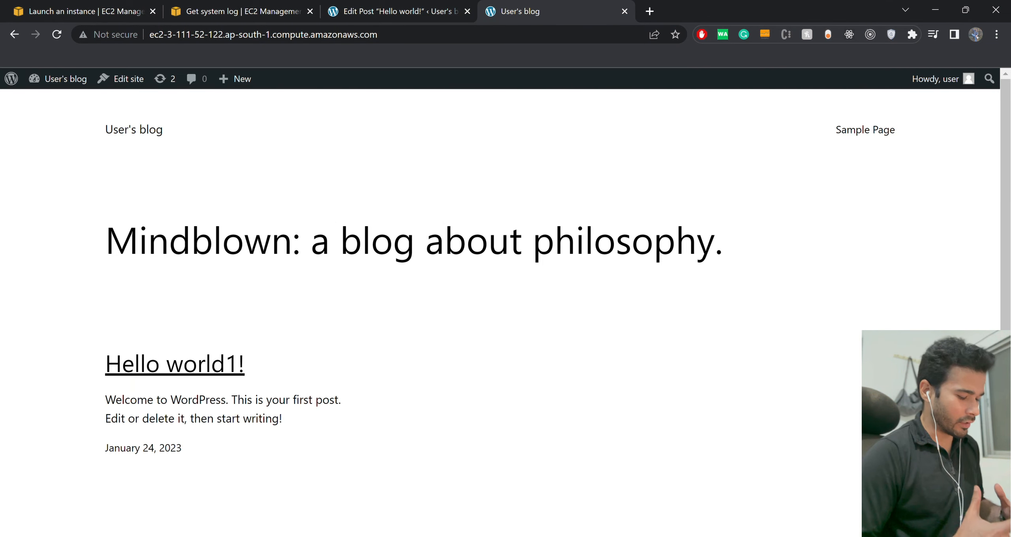
Close the WordPress post editor tab and the blog home page tab.
key("ctrl+shift+Tab")
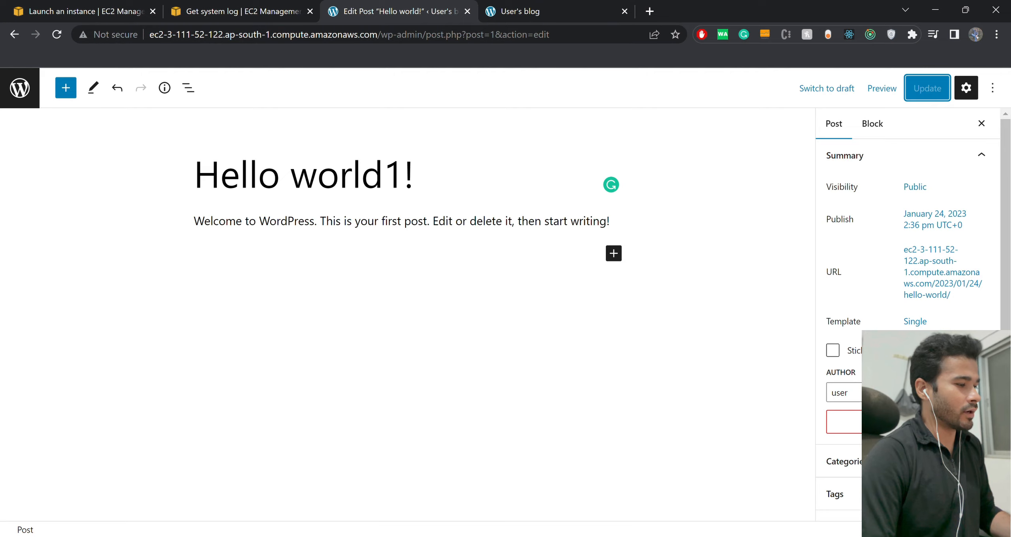
key("ctrl+w")
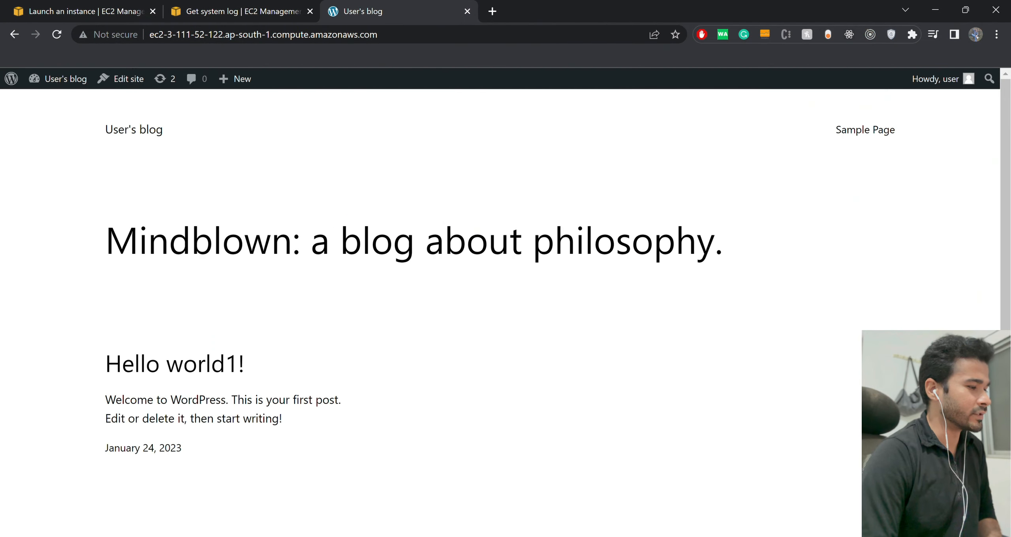
key("ctrl+w")
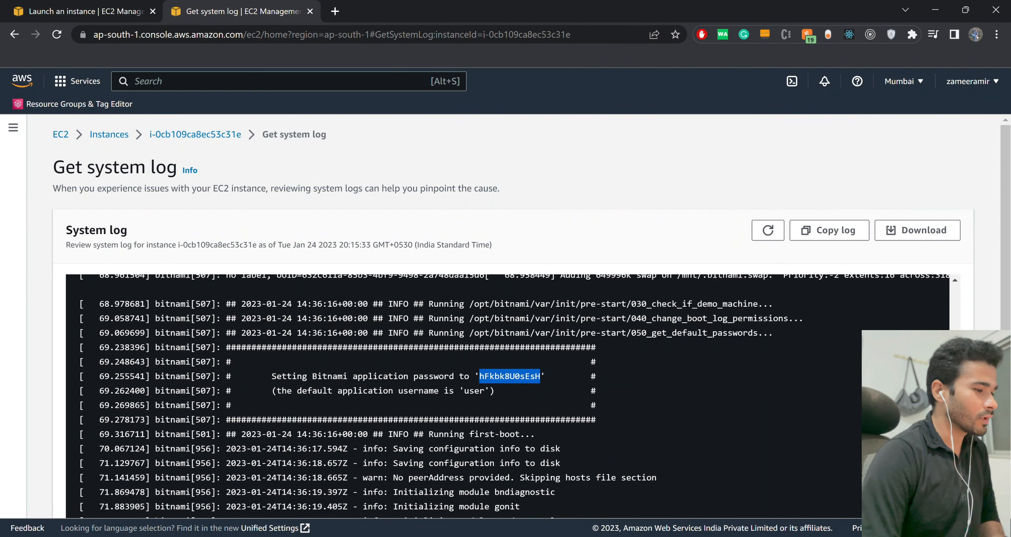
Terminate wordpress-test-ec2-instance from its details page and return to the instances list.
left_click(195, 134)
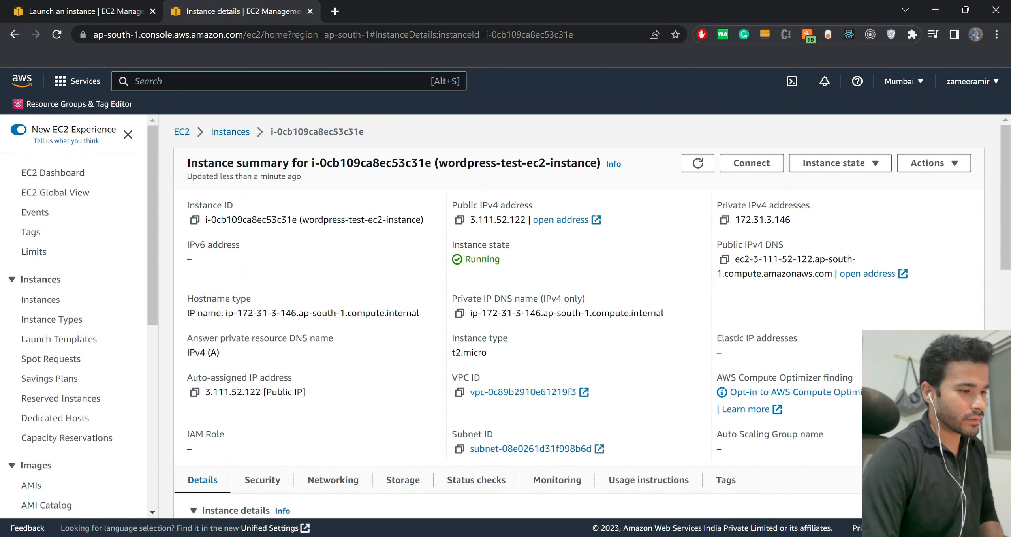
left_click(841, 163)
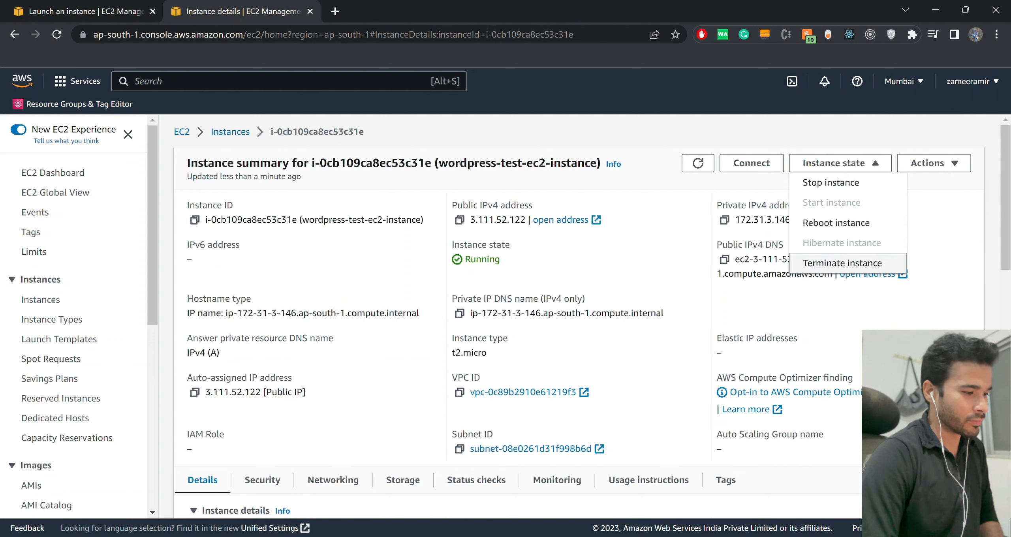
left_click(843, 263)
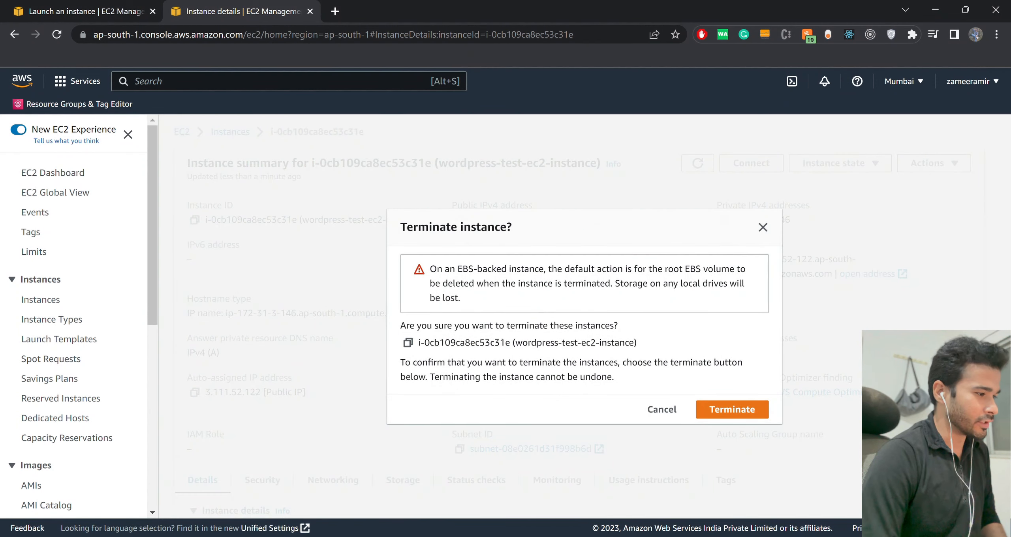
left_click(732, 410)
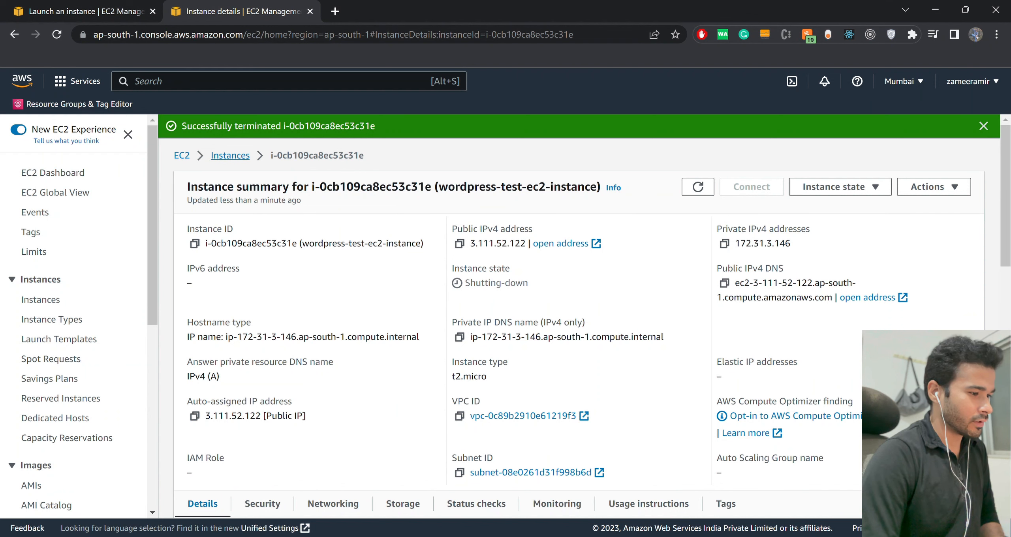
left_click(230, 156)
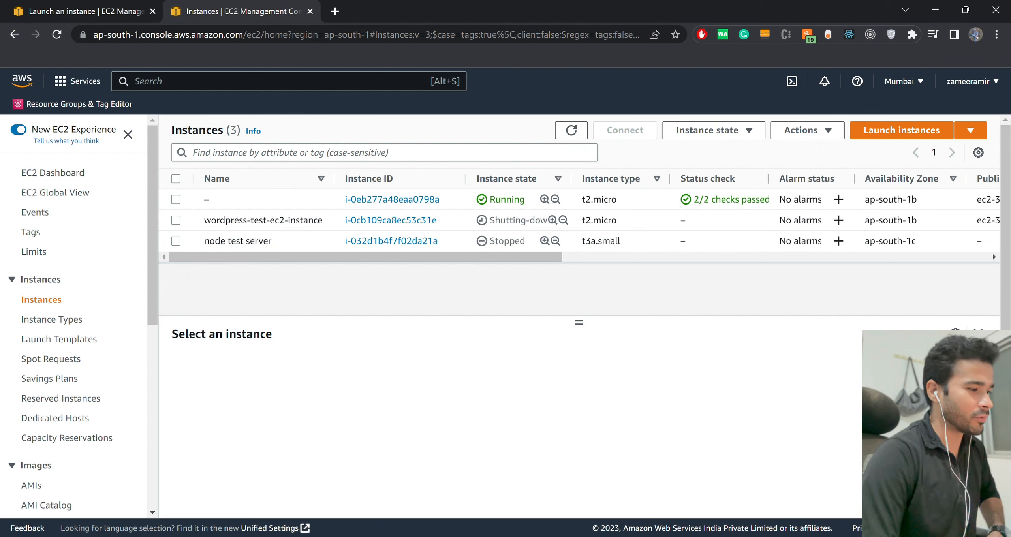